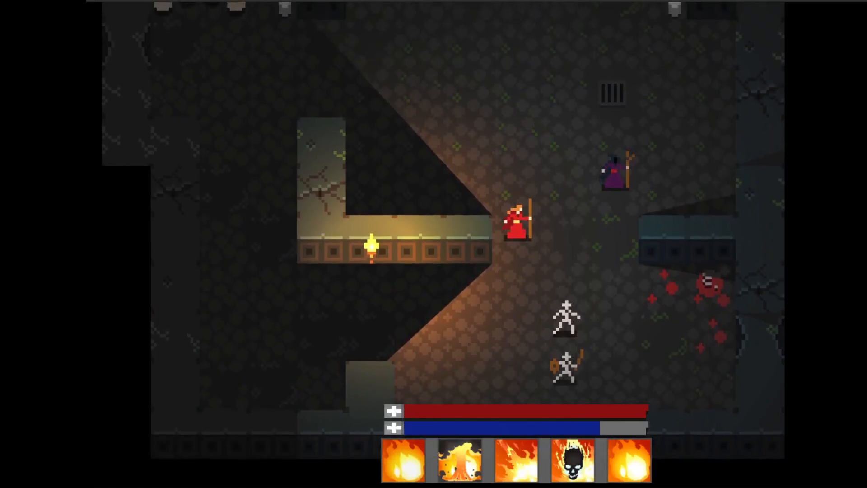
pyautogui.click(462, 459)
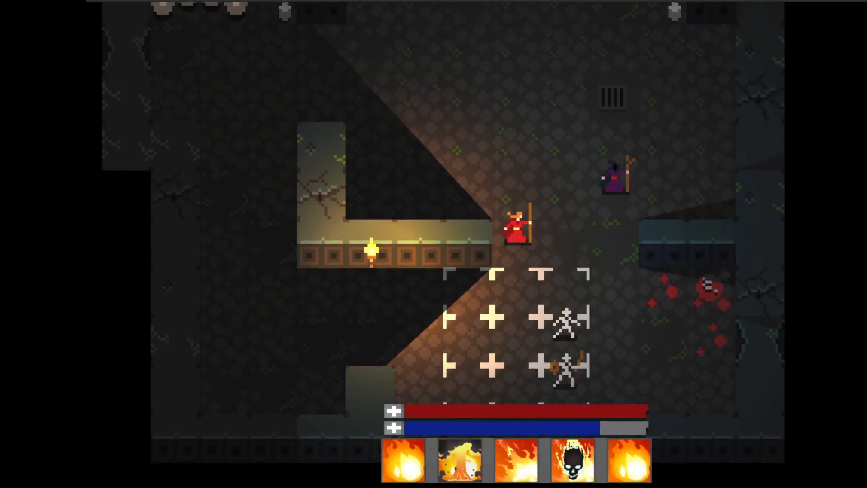
pyautogui.click(564, 322)
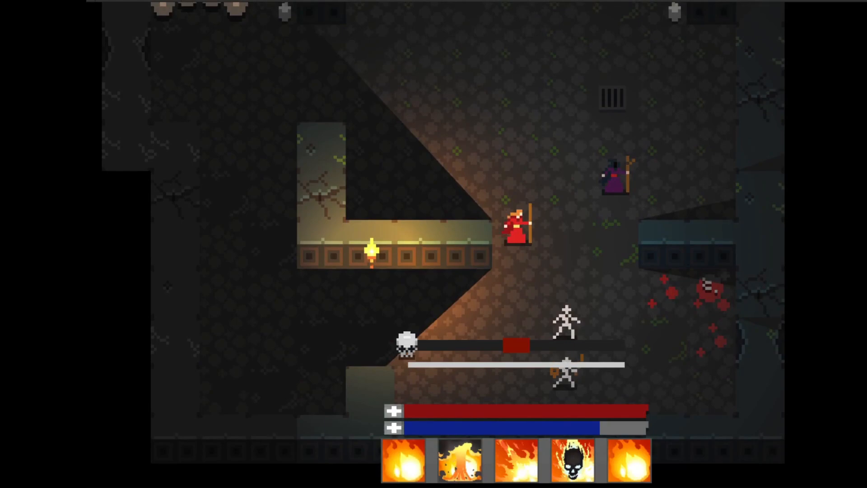
pyautogui.press('space')
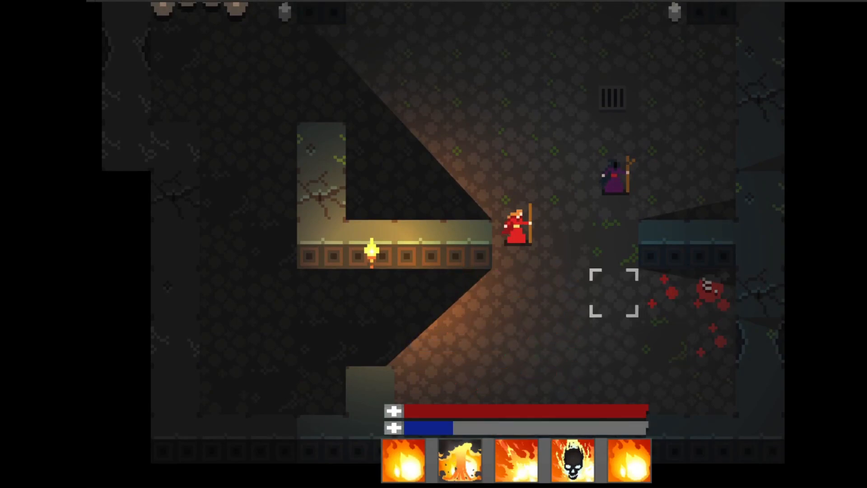
pyautogui.click(516, 293)
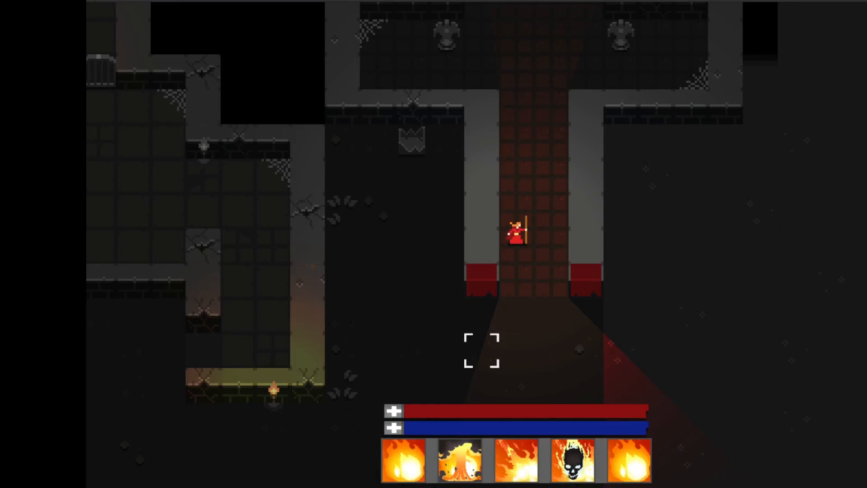
pyautogui.click(446, 315)
pyautogui.click(447, 316)
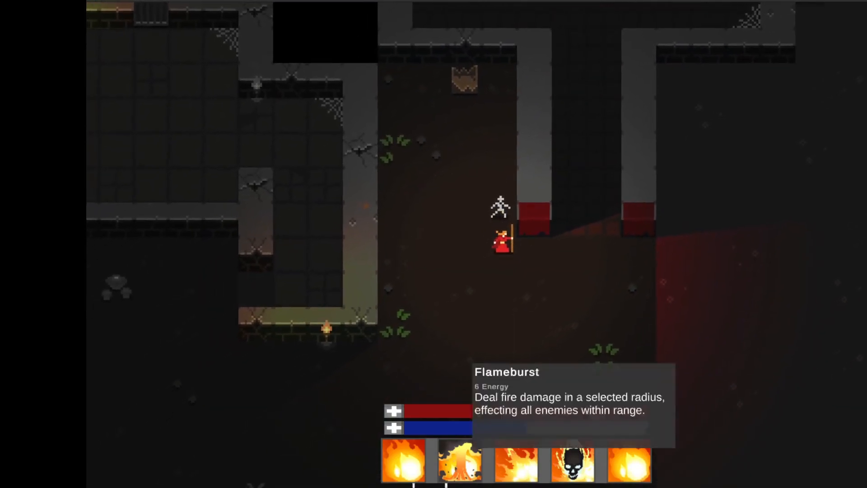
pyautogui.click(409, 457)
pyautogui.moveTo(514, 196)
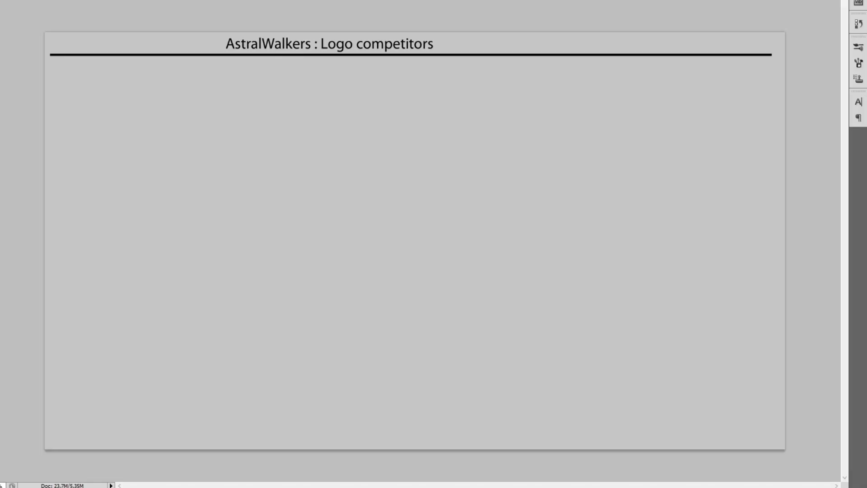
# - Paste the Caves of Qud, Tales of Maj'Eyal and Jupiter Hell logos and arrange them below the board's title line
pyautogui.hotkey('ctrl', 'v')
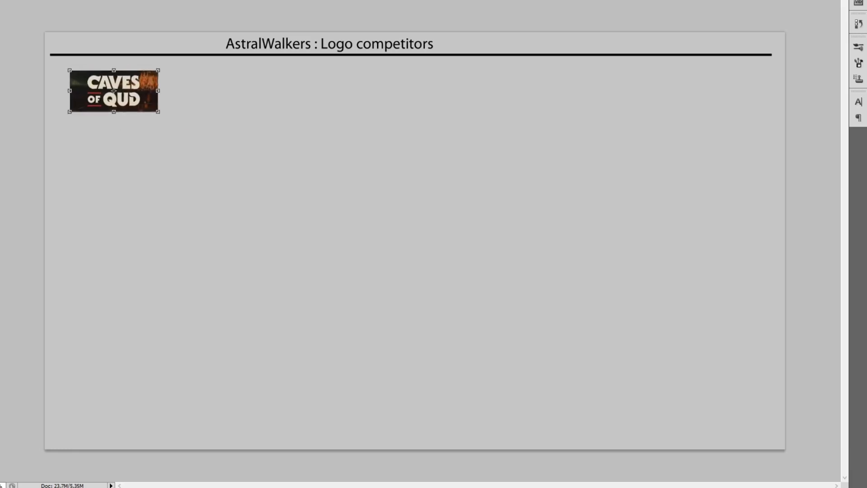
pyautogui.hotkey('ctrl', 'v')
pyautogui.press('Return')
pyautogui.moveTo(92, 91); pyautogui.dragTo(72, 83)
pyautogui.hotkey('ctrl', 'v')
pyautogui.moveTo(169, 180); pyautogui.dragTo(95, 139)
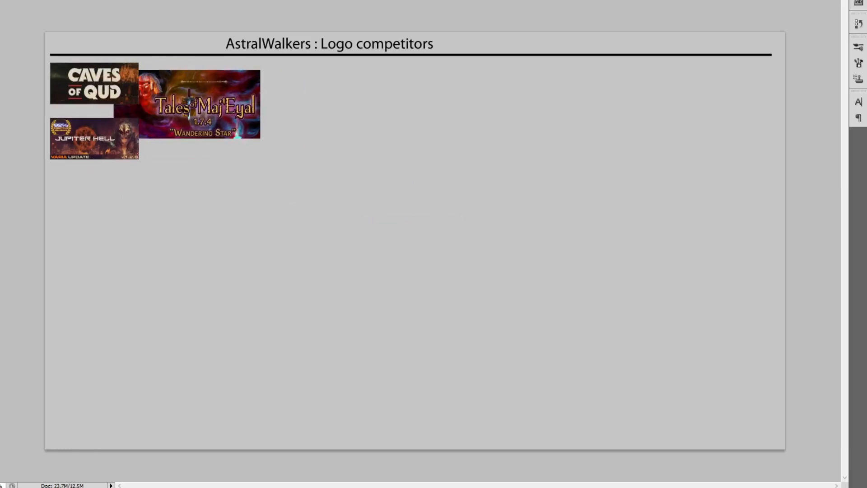
# - Paste the ADOM and Tangledeep logos below the first group of competitor logos
pyautogui.hotkey('ctrl', 'v')
pyautogui.press('Return')
pyautogui.hotkey('ctrl', 'v')
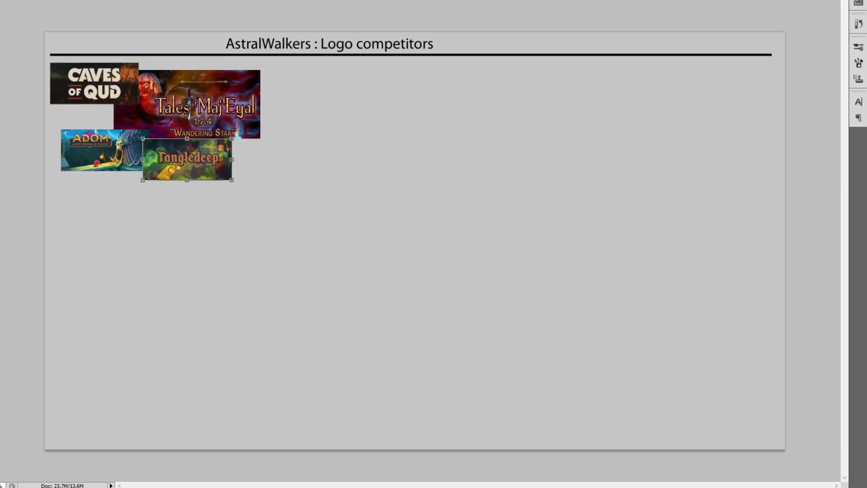
# - Place further competitor game logos across the right part of the competitor board
pyautogui.moveTo(415, 241); pyautogui.dragTo(605, 108)
pyautogui.press('Return')
pyautogui.press('Return')
pyautogui.moveTo(561, 130); pyautogui.dragTo(523, 144)
pyautogui.press('Return')
pyautogui.moveTo(415, 241); pyautogui.dragTo(727, 187)
pyautogui.press('Return')
pyautogui.press('Return')
pyautogui.press('Return')
# - Paste more competitor game logos and arrange them across the lower half of the competitor board
pyautogui.hotkey('ctrl', 'v')
pyautogui.press('Return')
pyautogui.hotkey('ctrl', 'v')
pyautogui.moveTo(415, 241); pyautogui.dragTo(187, 357)
pyautogui.hotkey('ctrl', 'v')
pyautogui.moveTo(415, 240); pyautogui.dragTo(241, 290)
pyautogui.hotkey('ctrl', 'v')
pyautogui.press('Return')
pyautogui.hotkey('ctrl', 'v')
pyautogui.moveTo(415, 240); pyautogui.dragTo(380, 297)
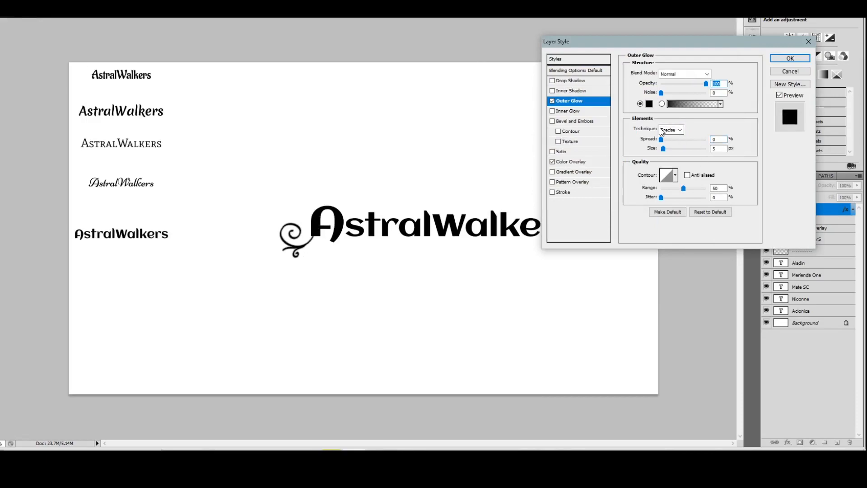
# - Increase the spread and size of the outer glow on the flourish beside the A
pyautogui.moveTo(661, 139); pyautogui.dragTo(706, 140)
pyautogui.moveTo(663, 149); pyautogui.dragTo(671, 150)
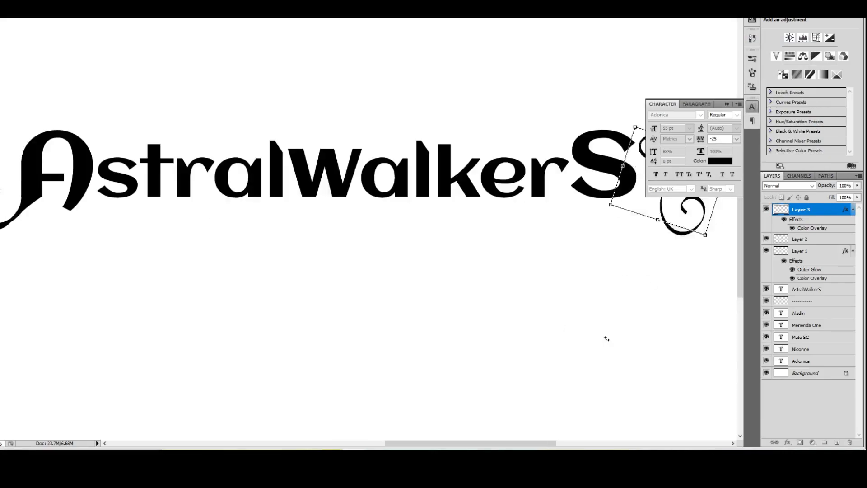
# - Add an Outer Glow alongside the Color Overlay on the S flourish's Layer 3
pyautogui.hscroll(5, 460, 331)
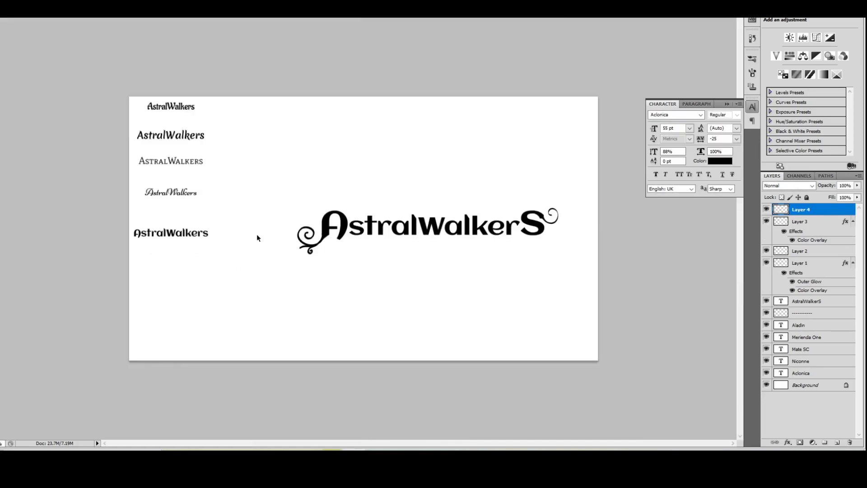
pyautogui.doubleClick(775, 221)
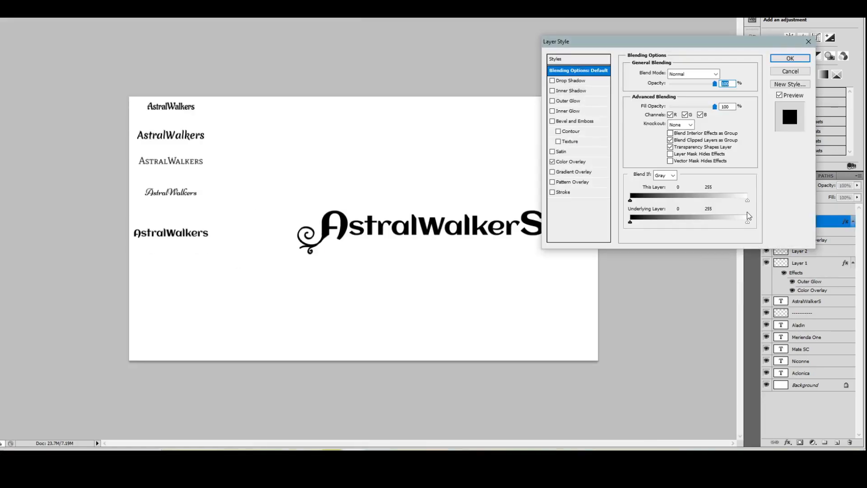
pyautogui.click(571, 162)
pyautogui.click(568, 101)
pyautogui.moveTo(641, 42); pyautogui.dragTo(693, 15)
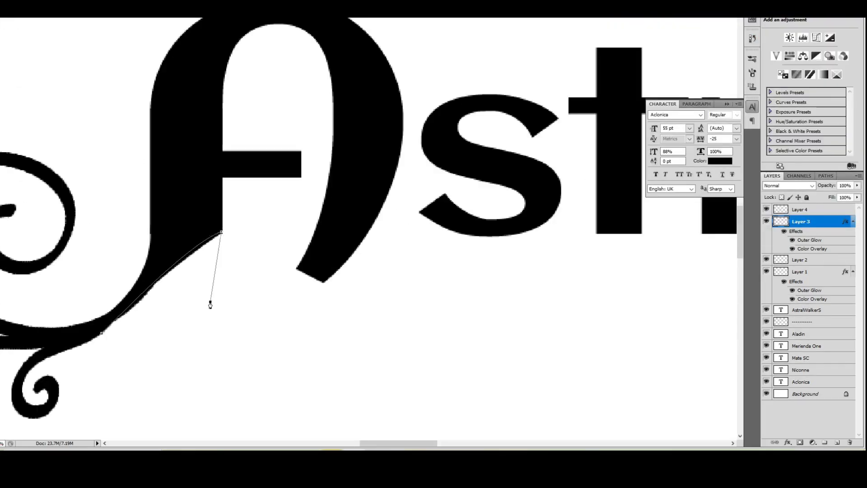
# - Close a pen path around the rough edge where the flourish meets the A, and merge Layer 1 with Layer 2
pyautogui.click(210, 305)
pyautogui.click(103, 333)
pyautogui.click(802, 271)
pyautogui.rightClick(803, 261)
pyautogui.click(799, 116)
# - Load the path below the A as a selection, delete the excess flourish pixels inside it, and deselect
pyautogui.click(825, 176)
pyautogui.press('Delete')
pyautogui.rightClick(195, 276)
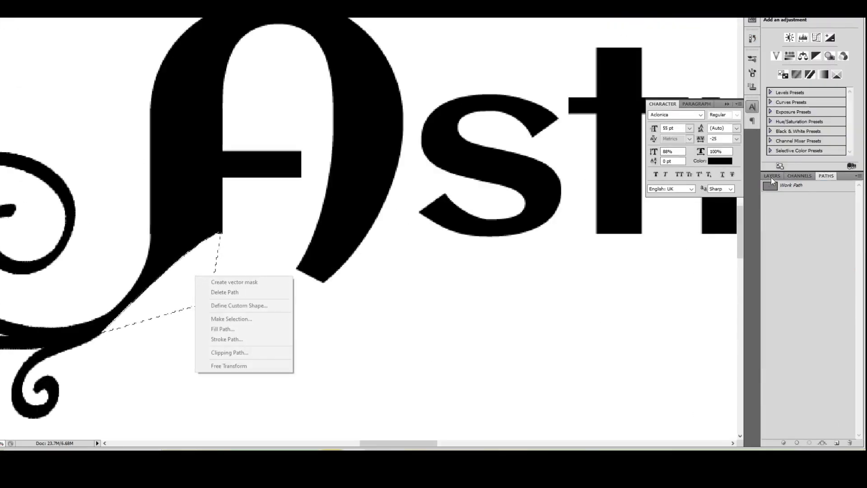
pyautogui.click(772, 175)
pyautogui.hotkey('ctrl', 'd')
pyautogui.rightClick(223, 233)
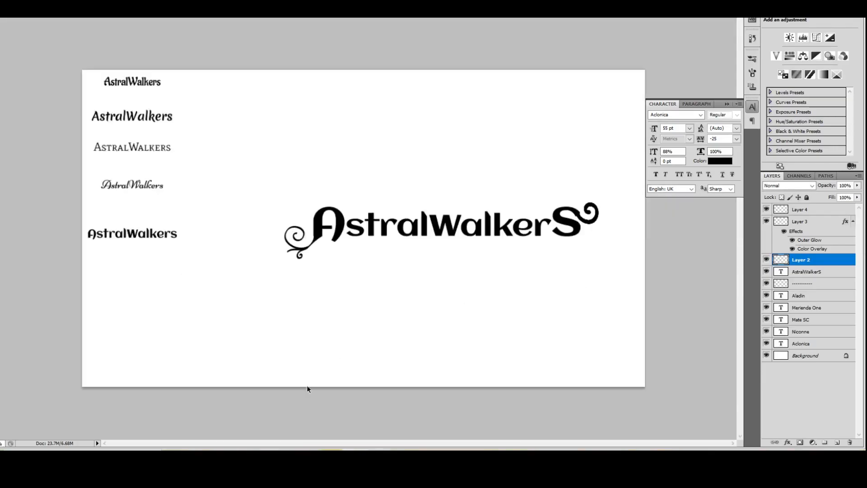
# - Reduce the outer glow on Layer 3 to make the S flourish thinner
pyautogui.doubleClick(809, 240)
pyautogui.press('Return')
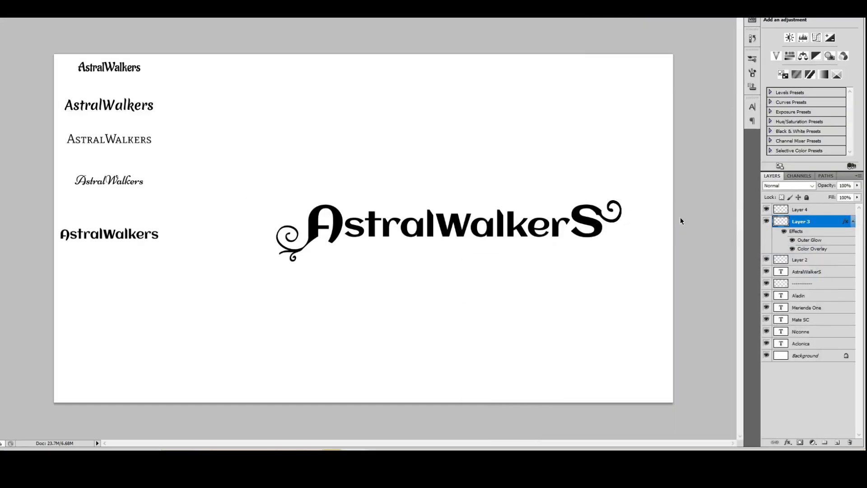
pyautogui.moveTo(381, 387); pyautogui.dragTo(391, 405)
# - Draw a closed pen path on Layer 4 around the notch where the flourish meets the inner edge of the S
pyautogui.click(794, 211)
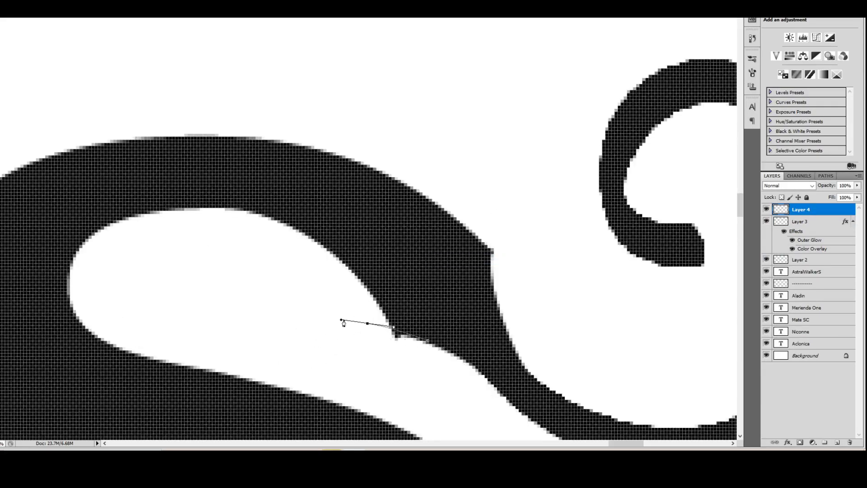
pyautogui.click(385, 365)
pyautogui.click(428, 340)
pyautogui.click(826, 176)
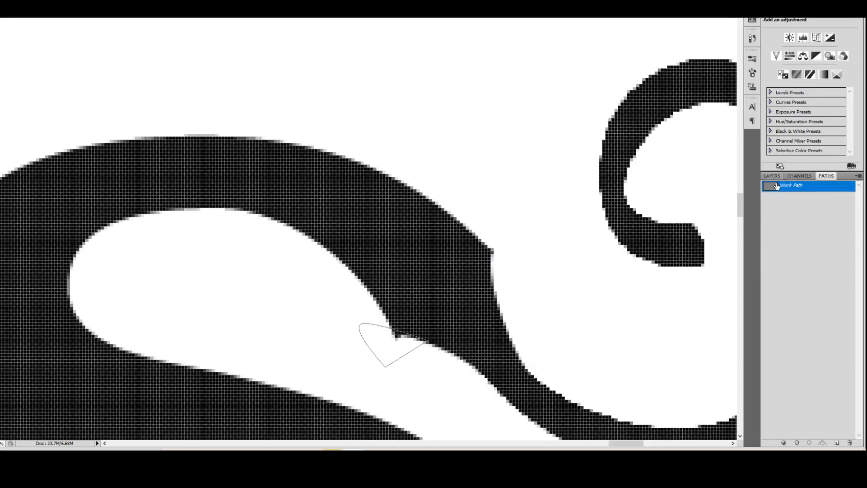
pyautogui.click(813, 442)
# - Merge the flourish layers and the AstralWalkerS text into a single Layer 4
pyautogui.click(771, 176)
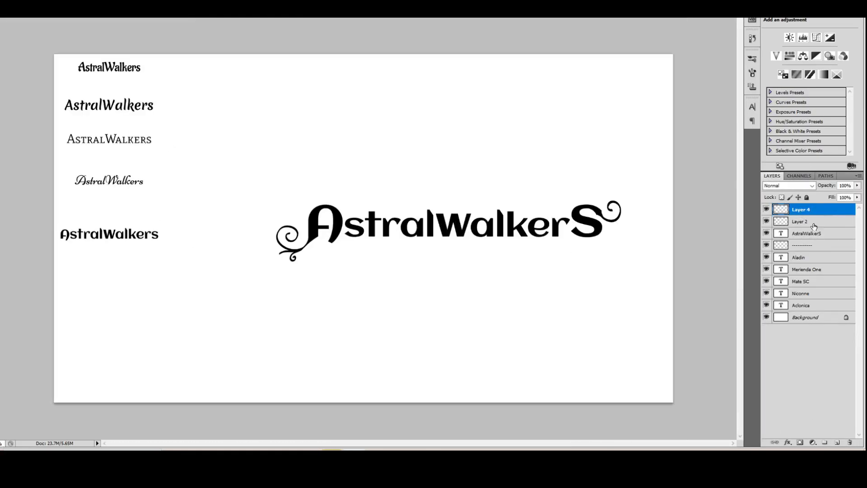
pyautogui.rightClick(804, 234)
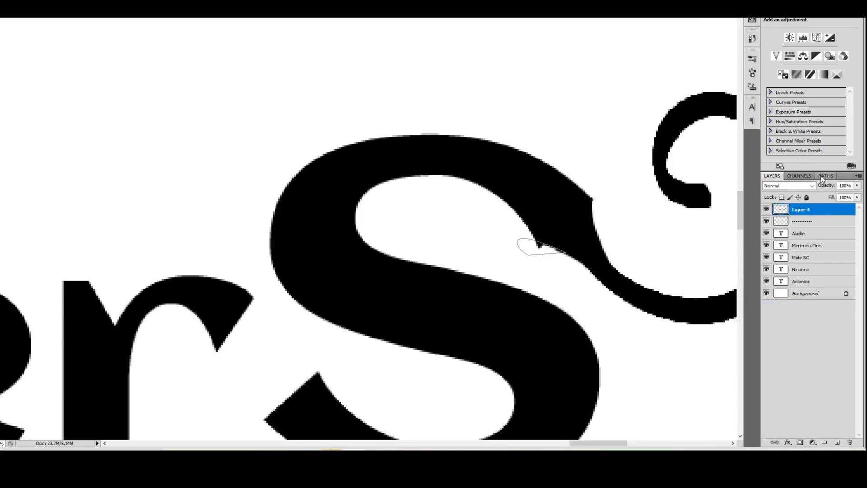
# - Draw a closed pen path around the jagged corner where the flourish leaves the outer edge of the S
pyautogui.click(823, 176)
pyautogui.click(597, 232)
pyautogui.moveTo(590, 182); pyautogui.dragTo(602, 155)
pyautogui.click(600, 204)
pyautogui.click(609, 237)
pyautogui.click(597, 233)
pyautogui.rightClick(618, 230)
pyautogui.click(791, 186)
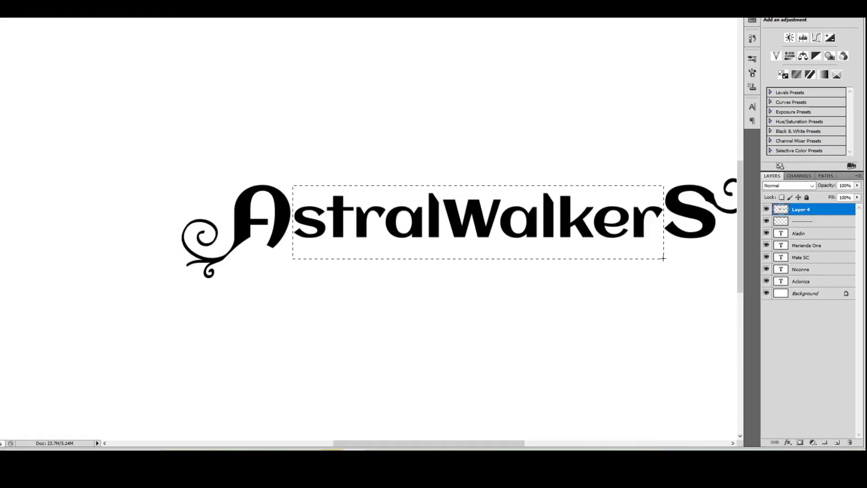
# - Adjust the logo's letter spacing by transforming the middle letters and moving the final S with its flourish
pyautogui.hotkey('ctrl', 't')
pyautogui.moveTo(663, 258); pyautogui.dragTo(533, 252)
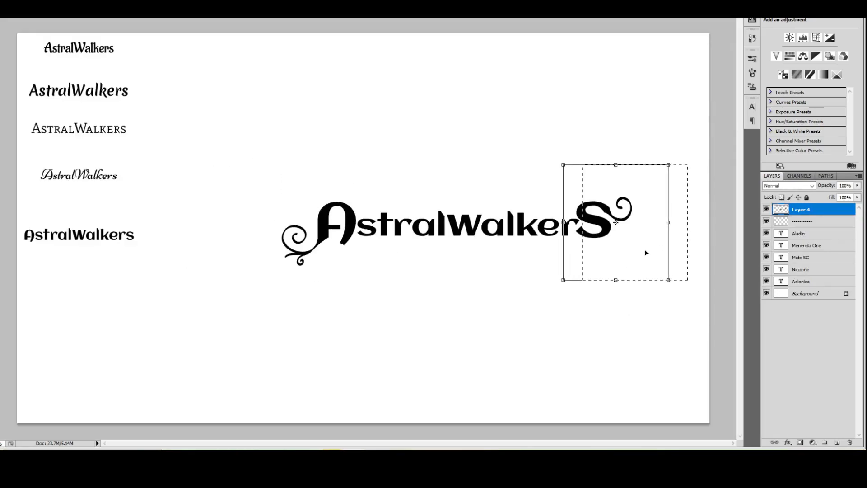
pyautogui.moveTo(645, 252); pyautogui.dragTo(648, 252)
pyautogui.press('Return')
pyautogui.hotkey('ctrl', 'd')
# - Cover the Logo1 lettering with a light-to-dark purple gradient on Layer 1, clipped to the logo
pyautogui.scroll(-2, 649, 252)
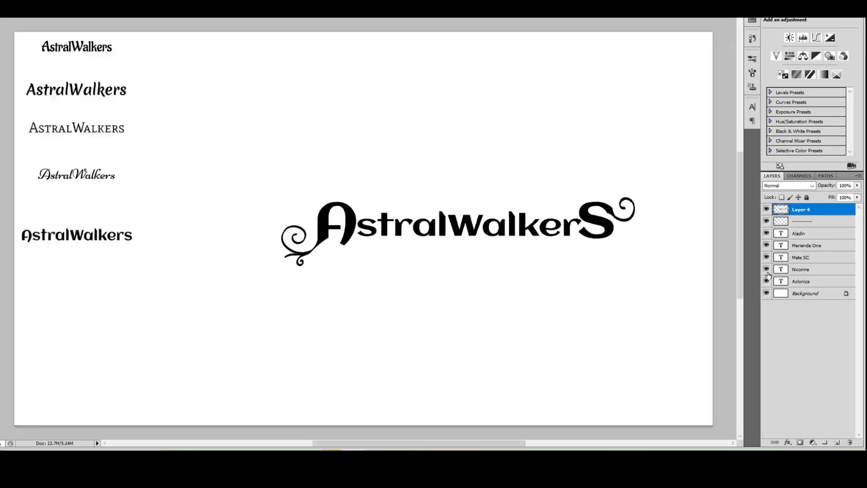
pyautogui.scroll(3, 649, 252)
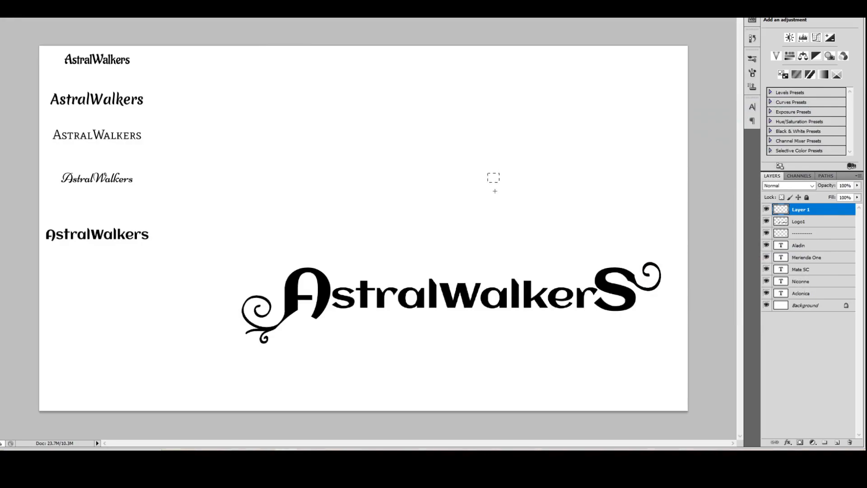
pyautogui.moveTo(501, 184); pyautogui.dragTo(337, 323)
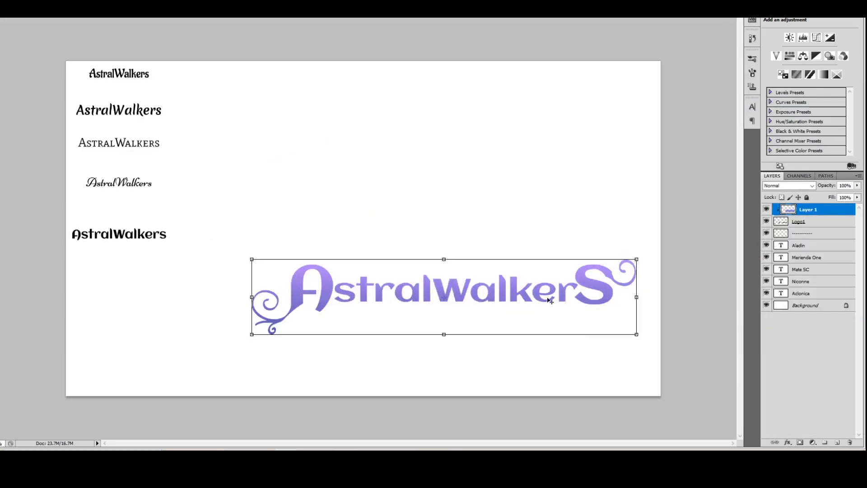
pyautogui.click(657, 392)
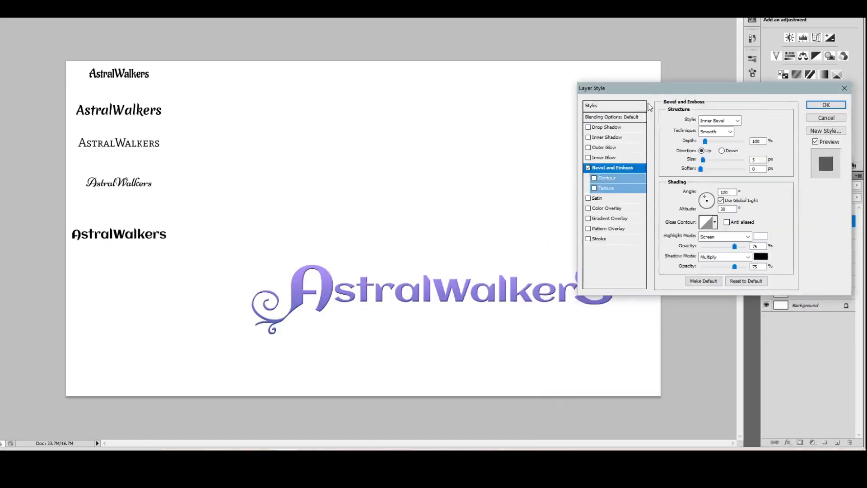
# - Apply Bevel and Emboss with Contour to the Logo1 layer and adjust the bevel's settings
pyautogui.click(710, 65)
pyautogui.click(700, 88)
pyautogui.click(710, 65)
pyautogui.click(705, 82)
pyautogui.moveTo(696, 86); pyautogui.dragTo(727, 114)
pyautogui.click(707, 76)
pyautogui.click(705, 92)
pyautogui.moveTo(699, 105); pyautogui.dragTo(699, 107)
# - Add an Inner Glow to the Logo1 layer and adjust its choke and size
pyautogui.click(596, 102)
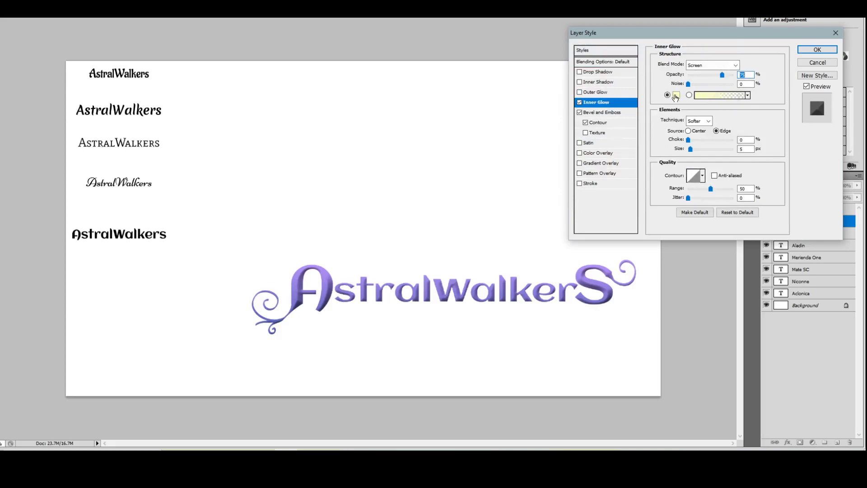
pyautogui.moveTo(696, 140); pyautogui.dragTo(734, 140)
pyautogui.moveTo(688, 149); pyautogui.dragTo(694, 147)
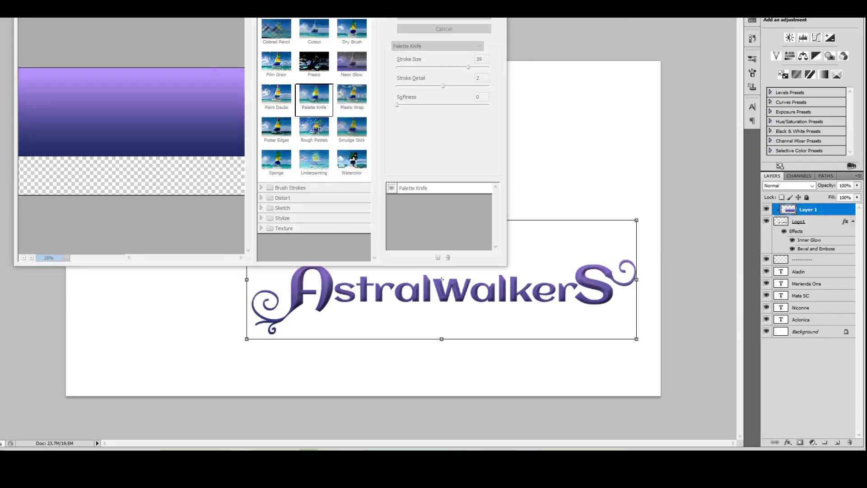
# - Try out Filter Gallery effects on the gradient of Layer 1, varying the Palette Knife stroke size and other filters' settings
pyautogui.moveTo(409, 68); pyautogui.dragTo(490, 67)
pyautogui.click(276, 239)
pyautogui.click(351, 239)
pyautogui.click(314, 208)
pyautogui.click(460, 99)
pyautogui.click(445, 138)
pyautogui.click(446, 100)
pyautogui.click(445, 143)
pyautogui.click(447, 99)
pyautogui.click(445, 112)
pyautogui.click(442, 86)
pyautogui.click(489, 67)
pyautogui.click(352, 207)
pyautogui.moveTo(406, 67); pyautogui.dragTo(404, 67)
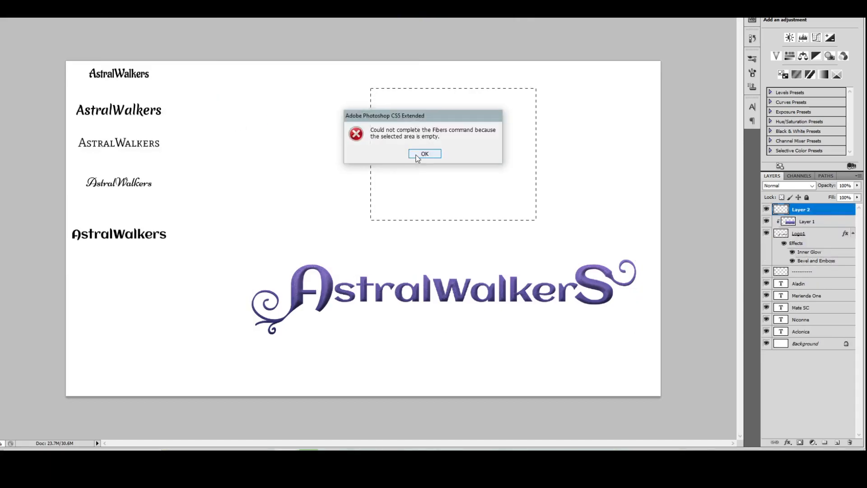
# - Fill the rectangular selection on Layer 2 with black and render Fibers in it with variance 16 and strength 4
pyautogui.press('Return')
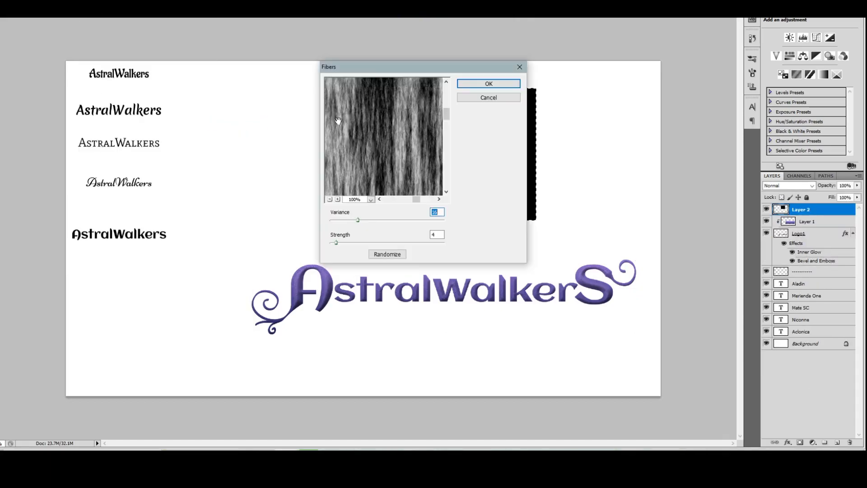
pyautogui.click(490, 82)
# - Raise the fiber texture's contrast with Levels, setting the input shadows to 59 and highlights to 179
pyautogui.click(186, 13)
pyautogui.moveTo(664, 193); pyautogui.dragTo(694, 193)
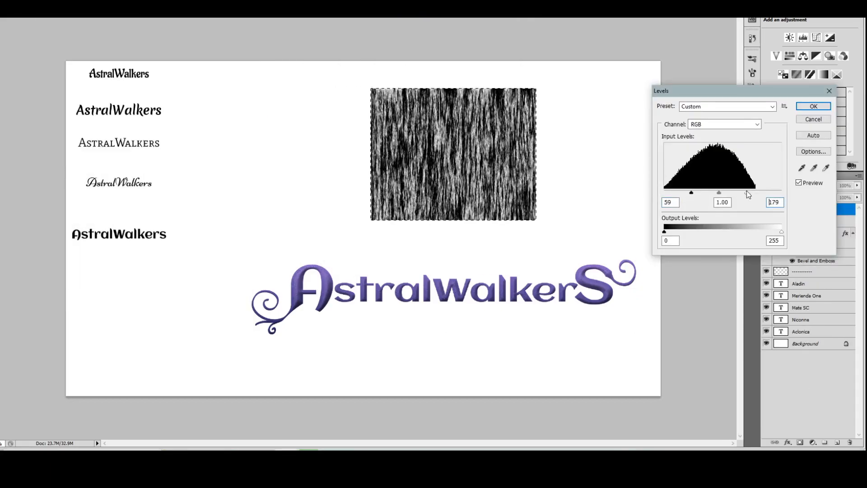
pyautogui.click(812, 106)
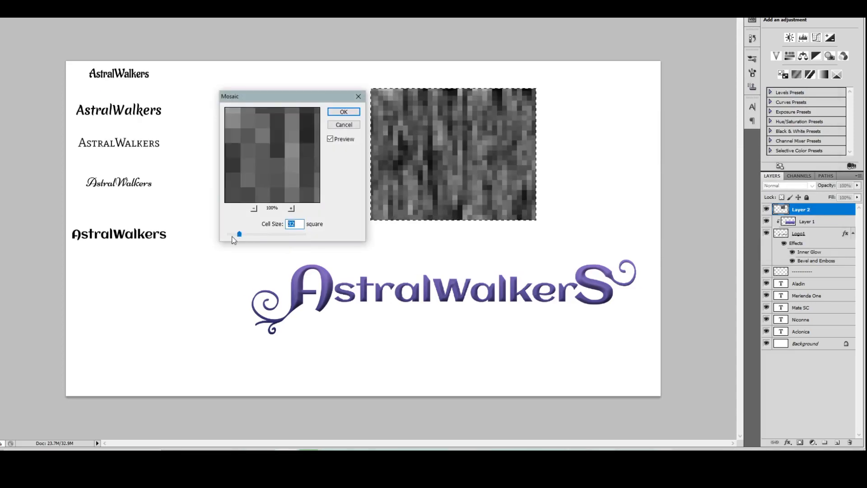
# - Apply the Mosaic filter to the fiber texture, and try a Motion Blur at 90° with a distance of 60 pixels
pyautogui.press('Return')
pyautogui.click(111, 9)
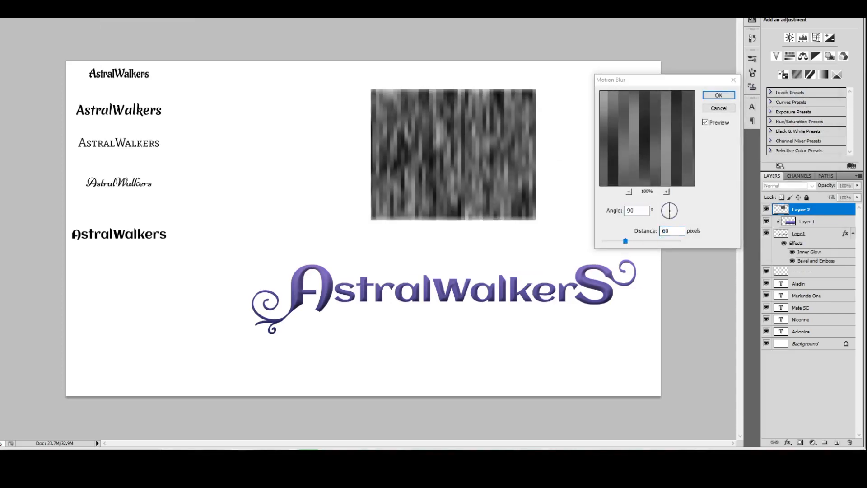
pyautogui.press('Escape')
# - Duplicate the texture layer twice, name the three layers 1, 2 and 3, and show and select only layer 1 of them
pyautogui.hotkey('ctrl', 'j')
pyautogui.hotkey('ctrl', 'j')
pyautogui.click(802, 234)
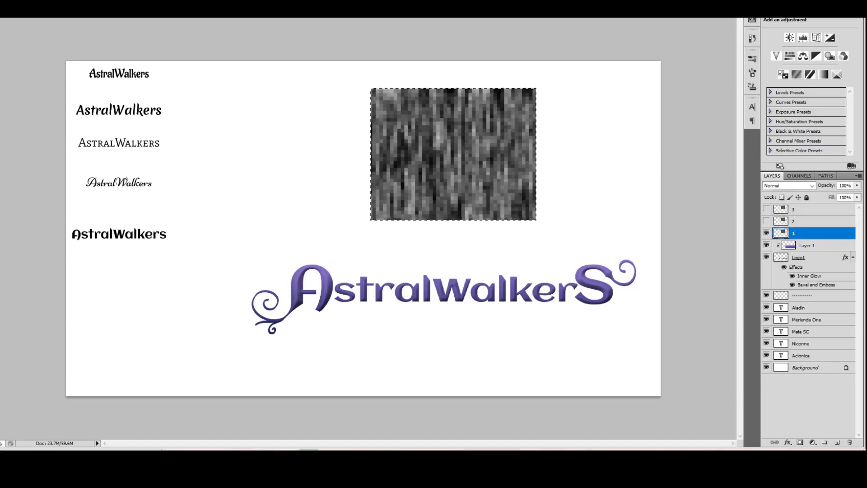
# - Apply Motion Blur to texture layer 1 and add a purple-to-navy gradient Layer 2 above it in Overlay mode
pyautogui.click(110, 9)
pyautogui.click(232, 113)
pyautogui.click(718, 96)
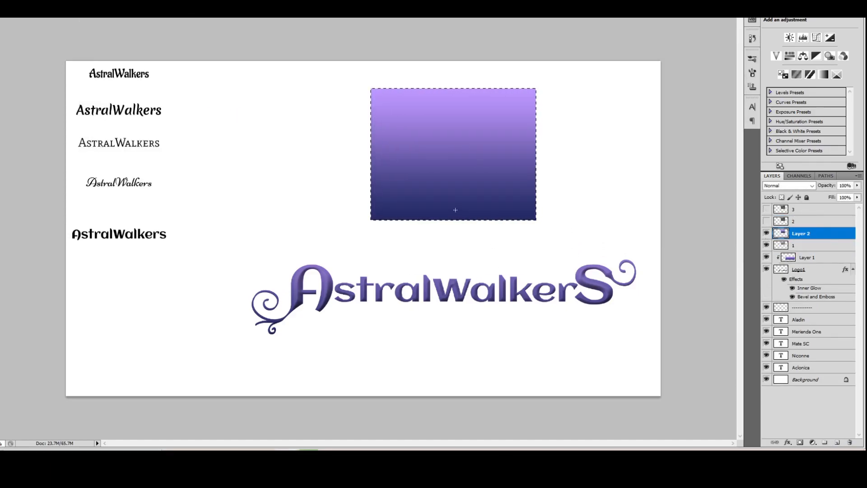
pyautogui.click(811, 186)
pyautogui.click(779, 313)
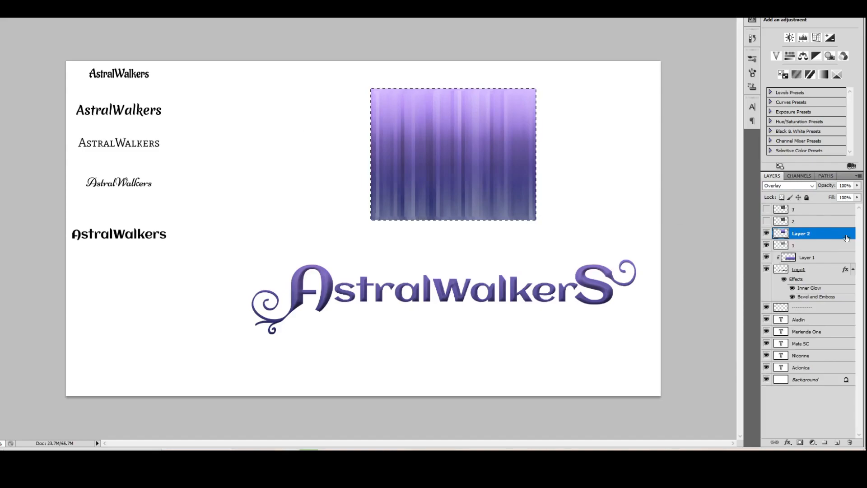
# - Duplicate gradient Layer 2, clear the selection and change the copy's blend mode to deepen the texture's colours
pyautogui.moveTo(847, 238); pyautogui.dragTo(837, 442)
pyautogui.click(110, 9)
pyautogui.hotkey('ctrl', 'd')
pyautogui.click(812, 185)
pyautogui.click(791, 221)
pyautogui.press('Down')
pyautogui.press('Down')
# - Show texture layers 2 and 3 and set layer 2's blend mode to Overlay
pyautogui.click(766, 221)
pyautogui.click(766, 209)
pyautogui.click(809, 221)
pyautogui.click(812, 186)
pyautogui.click(784, 313)
pyautogui.click(109, 3)
pyautogui.moveTo(136, 132)
pyautogui.click(228, 157)
pyautogui.hotkey('ctrl', 'z')
# - Apply Find Edges to layer 3, blend it as Multiply at 42% opacity and clear the selection
pyautogui.click(809, 209)
pyautogui.click(108, 2)
pyautogui.click(229, 157)
pyautogui.click(783, 221)
pyautogui.hotkey('ctrl', 'd')
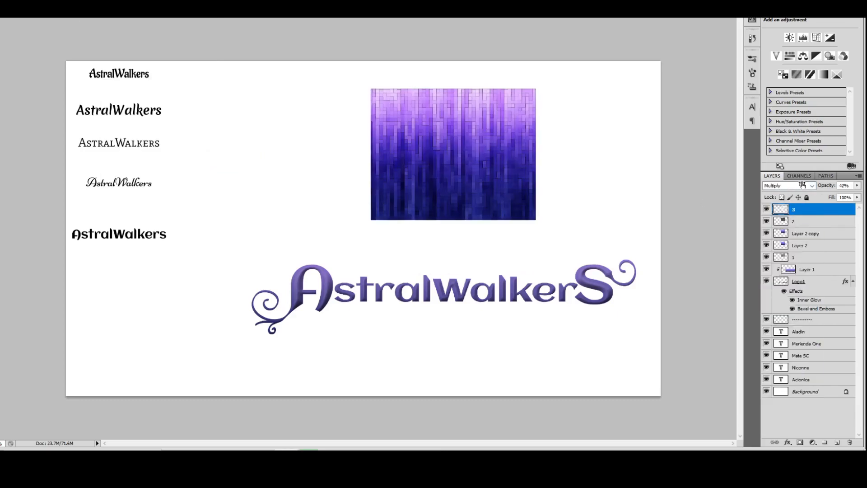
# - Merge the texture layers from 3 down to 1 into one and delete the old clipped gradient Layer 1
pyautogui.keyDown('shift'); pyautogui.click(808, 257); pyautogui.keyUp('shift')
pyautogui.hotkey('ctrl', 'e')
pyautogui.click(809, 222)
pyautogui.press('Delete')
# - Move the merged purple texture onto the logo and transform it to span the logo's full width and height
pyautogui.moveTo(453, 154); pyautogui.dragTo(344, 304)
pyautogui.hotkey('ctrl', 't')
pyautogui.moveTo(262, 304); pyautogui.dragTo(251, 305)
pyautogui.moveTo(426, 305); pyautogui.dragTo(637, 304)
pyautogui.moveTo(444, 370); pyautogui.dragTo(443, 338)
pyautogui.moveTo(444, 239); pyautogui.dragTo(444, 259)
pyautogui.scroll(5, 286, 343)
pyautogui.scroll(-5, 287, 343)
pyautogui.press('Return')
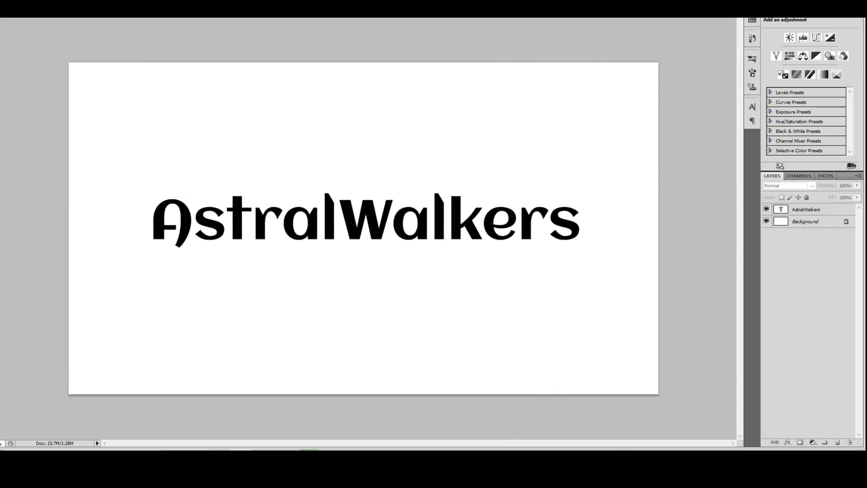
# - In the document with the plain AstralWalkers text, fill a wide rectangle over the text with black on a new layer
pyautogui.click(837, 442)
pyautogui.moveTo(122, 146); pyautogui.dragTo(609, 292)
pyautogui.hotkey('alt', 'BackSpace')
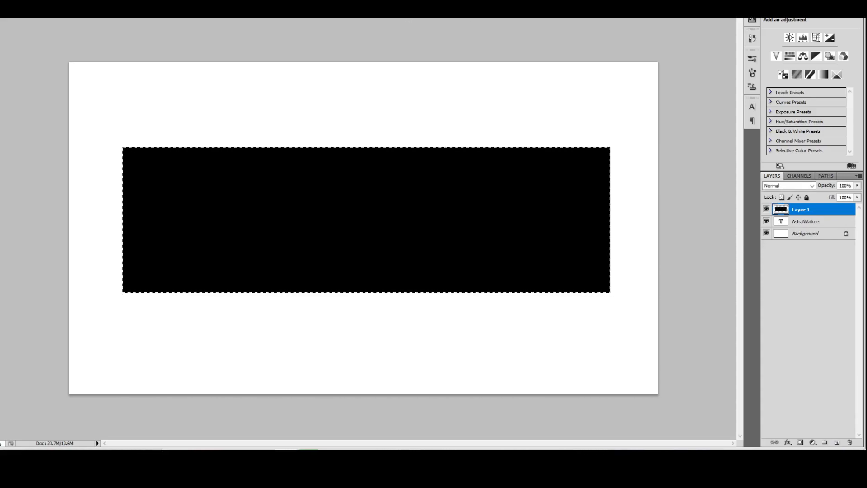
# - Apply the Sponge filter to the black rectangle with brush size 6, definition 19 and smoothness 1
pyautogui.click(110, 2)
pyautogui.moveTo(155, 52)
pyautogui.click(234, 141)
pyautogui.click(111, 3)
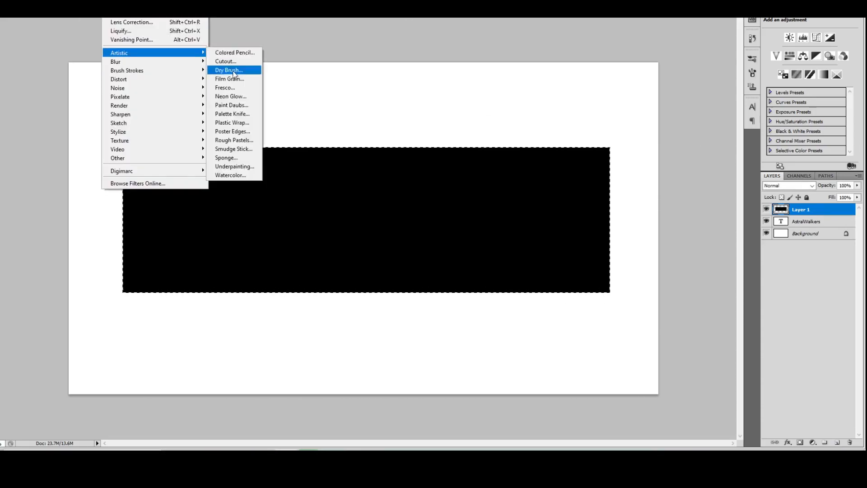
pyautogui.click(226, 158)
pyautogui.click(23, 258)
pyautogui.click(23, 257)
pyautogui.click(23, 257)
pyautogui.moveTo(415, 67); pyautogui.dragTo(452, 68)
pyautogui.moveTo(489, 105); pyautogui.dragTo(397, 104)
pyautogui.moveTo(397, 86); pyautogui.dragTo(465, 85)
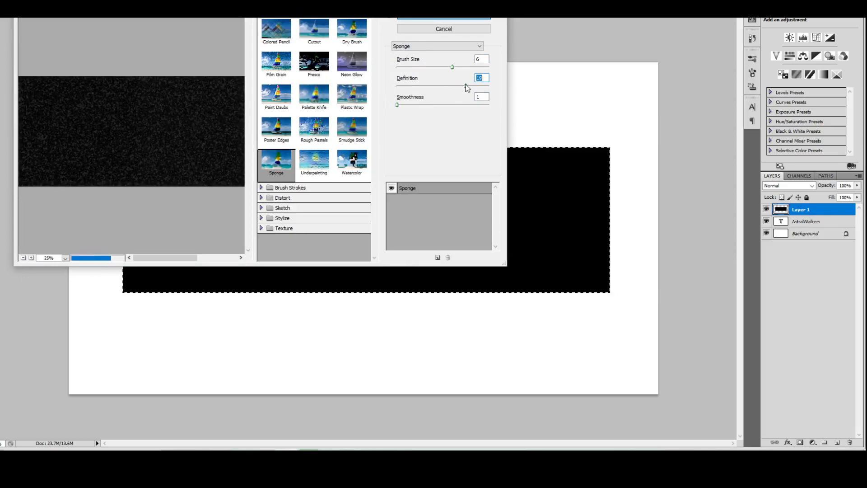
pyautogui.press('Return')
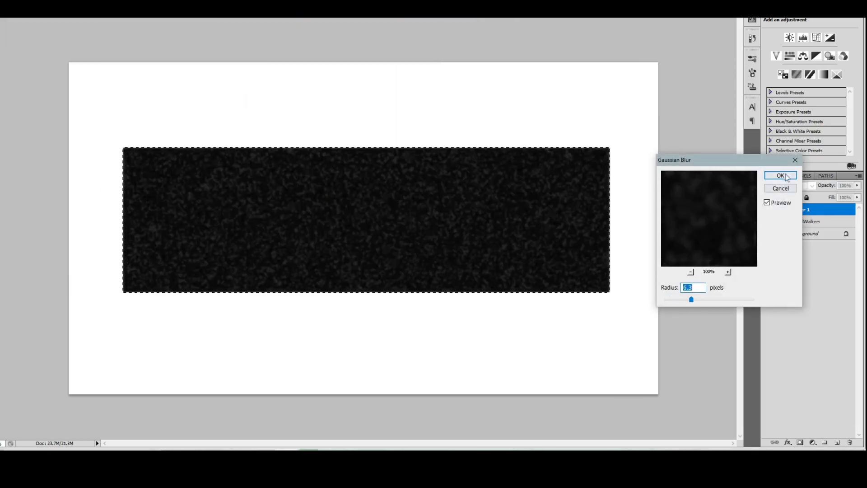
# - Apply a Gaussian Blur of 6.3 pixels to the speckled rectangle and add a Levels adjustment with input shadows at 23
pyautogui.click(691, 300)
pyautogui.click(781, 176)
pyautogui.click(803, 38)
pyautogui.moveTo(778, 86); pyautogui.dragTo(783, 86)
pyautogui.moveTo(854, 87); pyautogui.dragTo(782, 86)
pyautogui.click(816, 337)
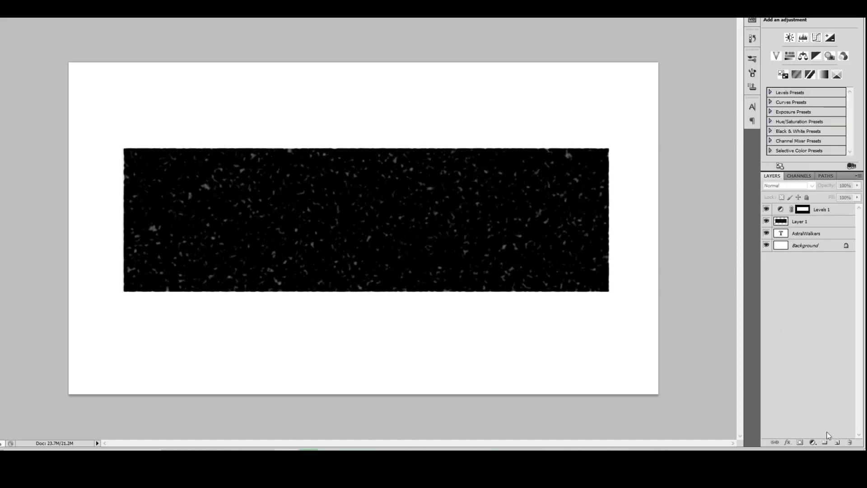
# - Render Clouds on a new layer within Layer 1's outline and set that layer to Color Dodge
pyautogui.click(838, 443)
pyautogui.keyDown('ctrl'); pyautogui.click(781, 234); pyautogui.keyUp('ctrl')
pyautogui.click(130, 19)
pyautogui.click(234, 103)
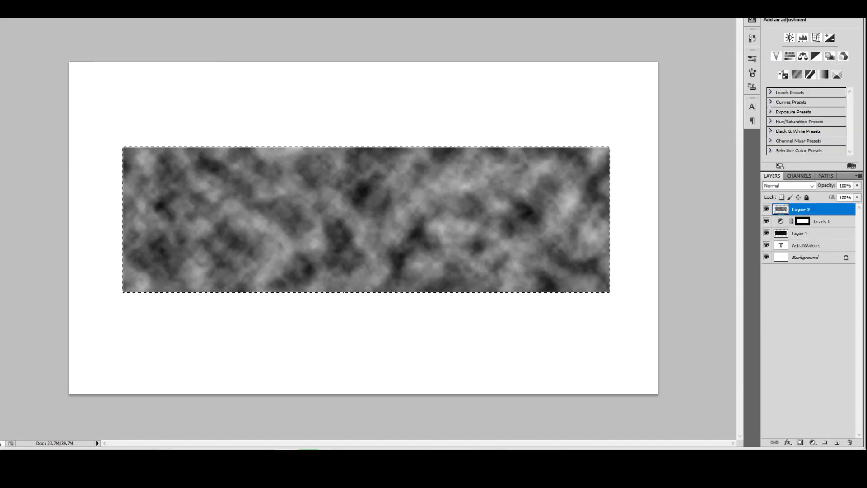
pyautogui.hotkey('ctrl', 'f')
pyautogui.hotkey('ctrl', 'f')
pyautogui.click(789, 186)
pyautogui.click(803, 281)
# - Set the input highlights of the Levels 1 adjustment to 99 and clear the selection
pyautogui.click(821, 221)
pyautogui.moveTo(796, 87); pyautogui.dragTo(808, 88)
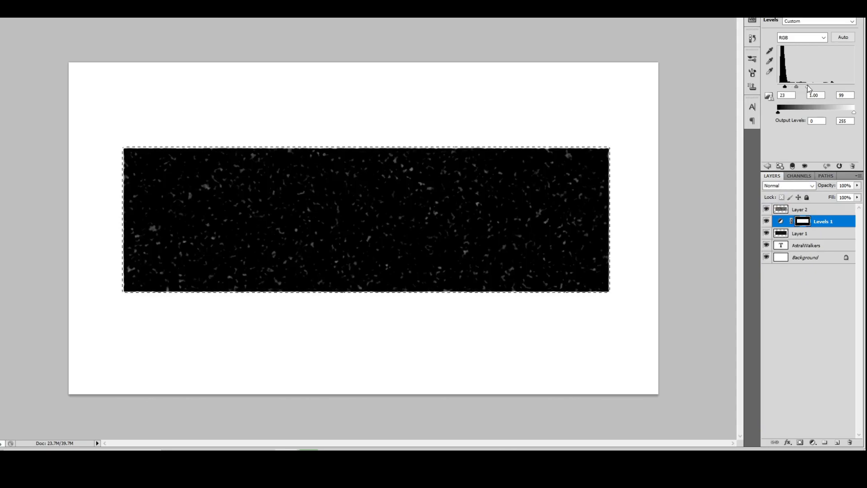
pyautogui.click(793, 367)
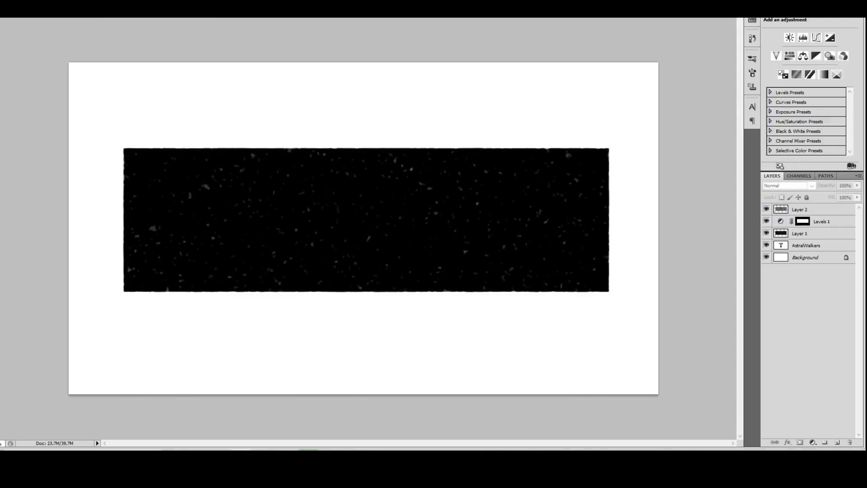
# - Add a new layer above Levels 1 and fill Layer 1's outline on it with the purple gradient
pyautogui.click(822, 221)
pyautogui.keyDown('ctrl'); pyautogui.click(781, 234); pyautogui.keyUp('ctrl')
pyautogui.click(838, 442)
pyautogui.click(9, 19)
pyautogui.doubleClick(75, 84)
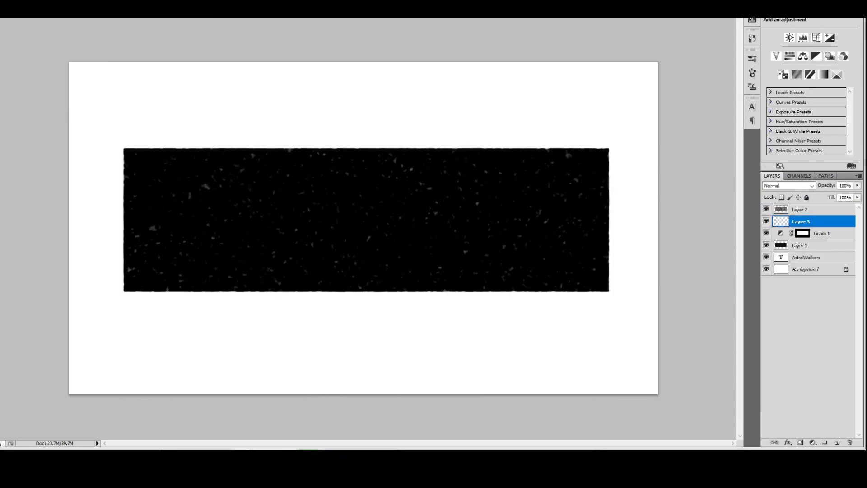
pyautogui.hotkey('ctrl', 'f')
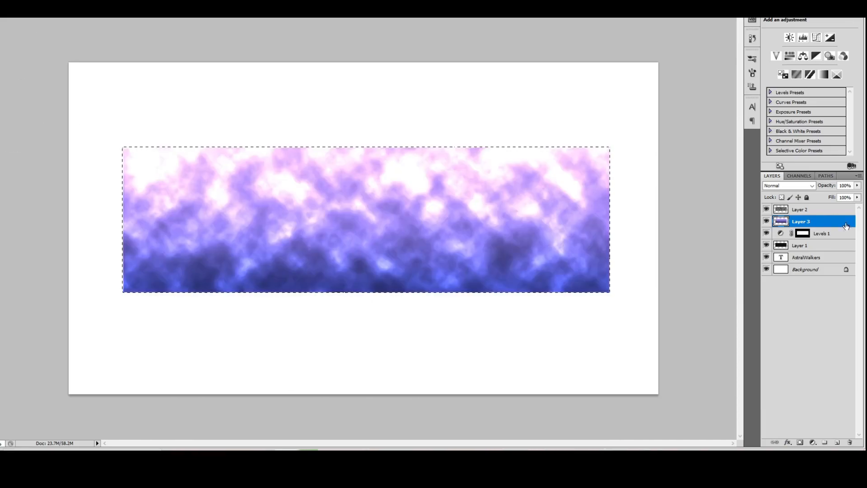
# - Adjust the opacity of clouds Layer 2 and compare the purple gradient with and without it
pyautogui.click(818, 209)
pyautogui.moveTo(826, 186)
pyautogui.mouseDown()
pyautogui.moveTo(755, 197)
pyautogui.moveTo(834, 187)
pyautogui.mouseUp()
pyautogui.click(822, 221)
pyautogui.click(845, 209)
pyautogui.click(767, 209)
pyautogui.click(821, 221)
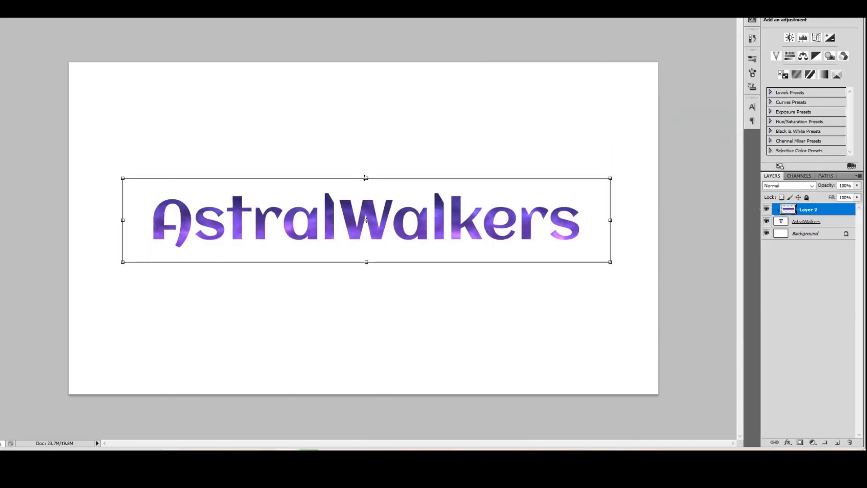
# - Transform the clipped purple texture, squeezing it vertically to fit closely around the AstralWalkers lettering
pyautogui.moveTo(533, 188); pyautogui.dragTo(527, 195)
pyautogui.moveTo(366, 163); pyautogui.dragTo(367, 188)
pyautogui.moveTo(366, 292); pyautogui.dragTo(366, 260)
pyautogui.press('Return')
# - Duplicate the clipped texture Layer 2 and apply the Mosaic filter to the copy
pyautogui.click(108, 18)
pyautogui.hotkey('ctrl', 'j')
pyautogui.click(109, 18)
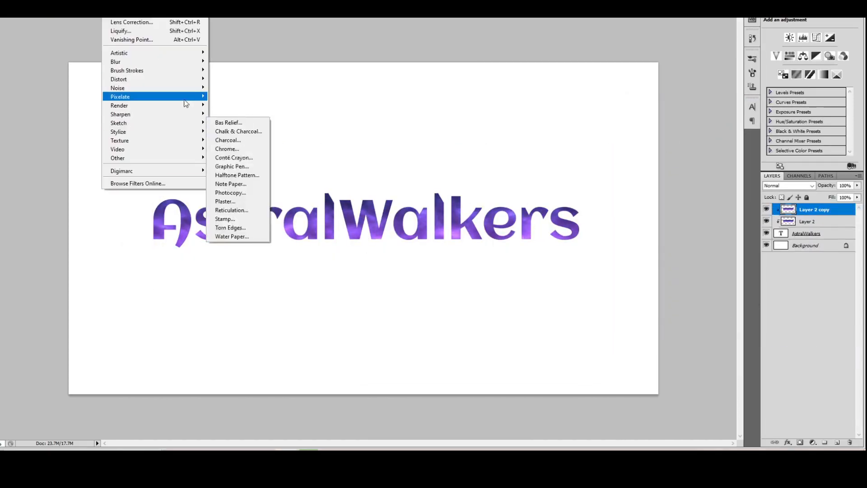
pyautogui.click(229, 140)
pyautogui.click(614, 51)
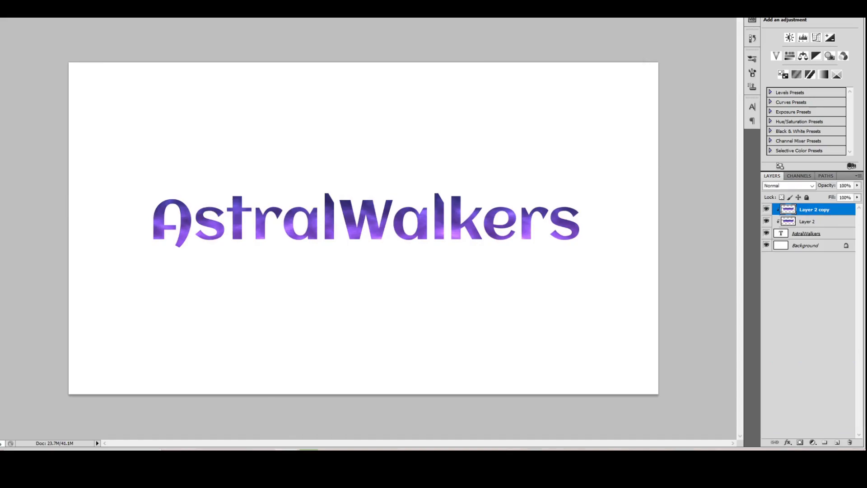
# - Apply a Motion Blur with a shortened distance to the mosaic texture copy
pyautogui.click(108, 19)
pyautogui.click(217, 116)
pyautogui.moveTo(610, 243); pyautogui.dragTo(549, 224)
pyautogui.click(722, 94)
# - Enlarge the first letter A, make the last letter a larger capital S, and move the text upward
pyautogui.click(808, 233)
pyautogui.moveTo(148, 225); pyautogui.dragTo(191, 225)
pyautogui.moveTo(589, 230); pyautogui.dragTo(550, 230)
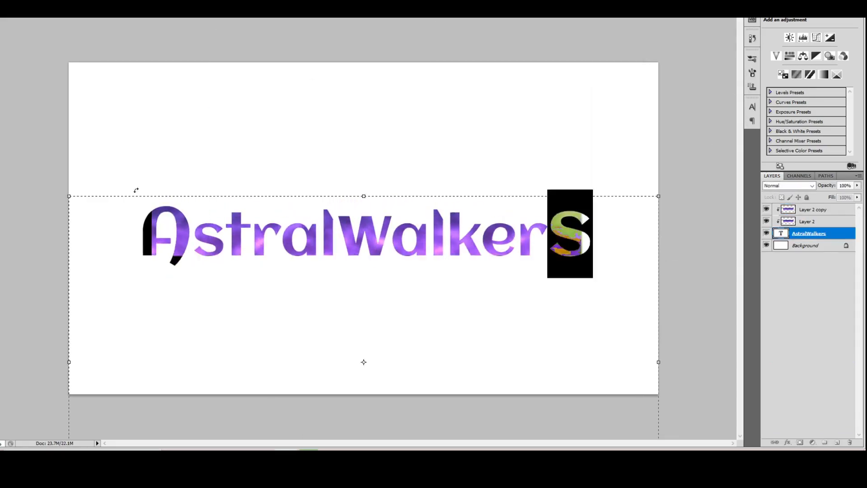
pyautogui.moveTo(190, 235); pyautogui.dragTo(554, 234)
pyautogui.moveTo(363, 234); pyautogui.dragTo(363, 218)
# - Transform the texture layers to cover the enlarged A and S of the text
pyautogui.click(813, 209)
pyautogui.hotkey('ctrl', 't')
pyautogui.moveTo(582, 256); pyautogui.dragTo(572, 238)
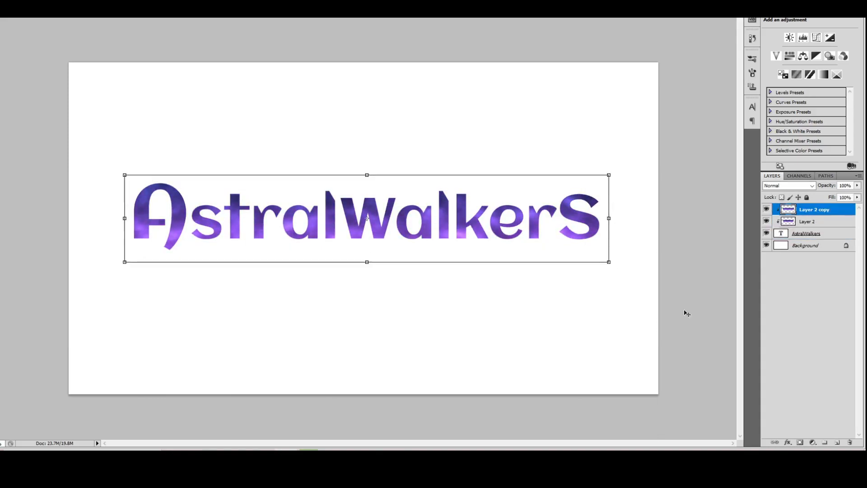
pyautogui.press('Return')
pyautogui.click(808, 316)
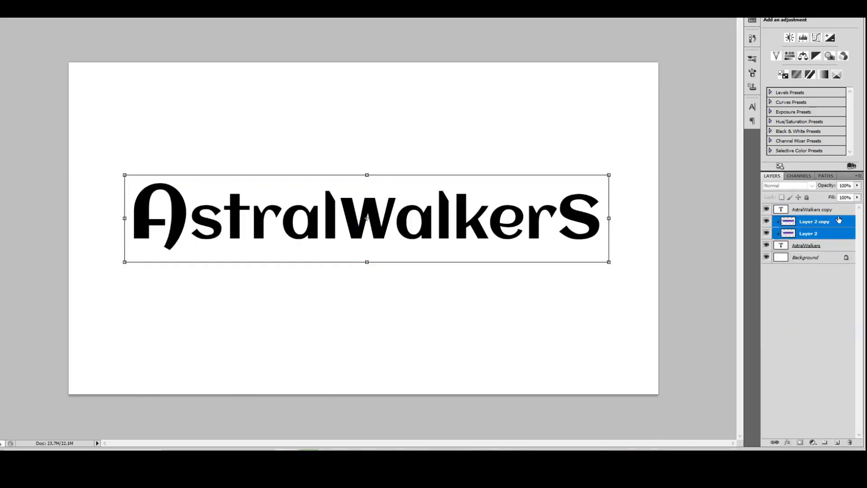
pyautogui.keyDown('ctrl'); pyautogui.click(836, 236); pyautogui.keyUp('ctrl')
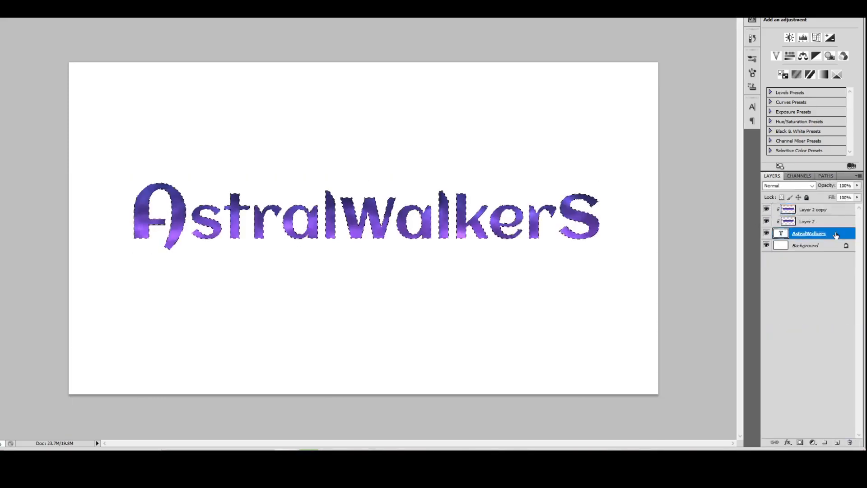
pyautogui.hotkey('ctrl', 'd')
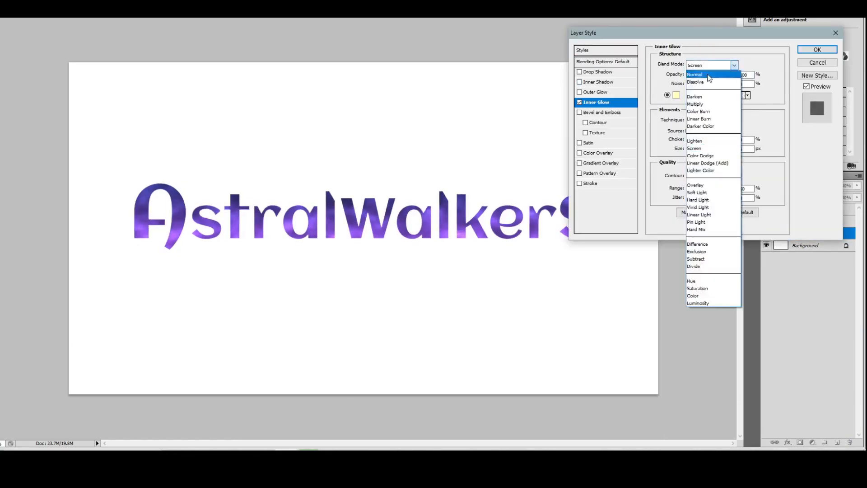
# - Try an Inner Glow in Normal mode and a larger black Outer Glow in Normal mode on the text layer
pyautogui.click(705, 71)
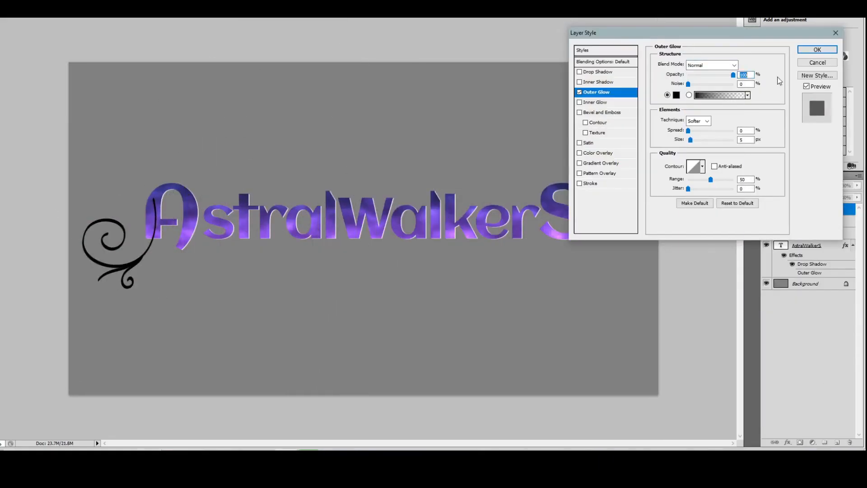
pyautogui.moveTo(689, 140); pyautogui.dragTo(693, 140)
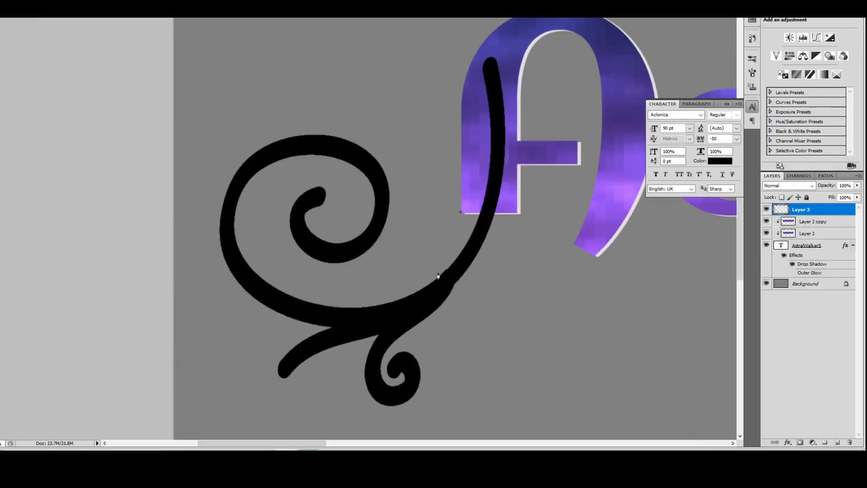
# - Draw a Pen path that widens the join between the curl and the left leg of the A
pyautogui.moveTo(414, 296); pyautogui.dragTo(362, 339)
pyautogui.keyDown('alt'); pyautogui.click(414, 296); pyautogui.keyUp('alt')
pyautogui.click(436, 294)
pyautogui.click(453, 287)
pyautogui.moveTo(516, 211); pyautogui.dragTo(536, 173)
pyautogui.keyDown('alt'); pyautogui.click(516, 211); pyautogui.keyUp('alt')
pyautogui.click(480, 201)
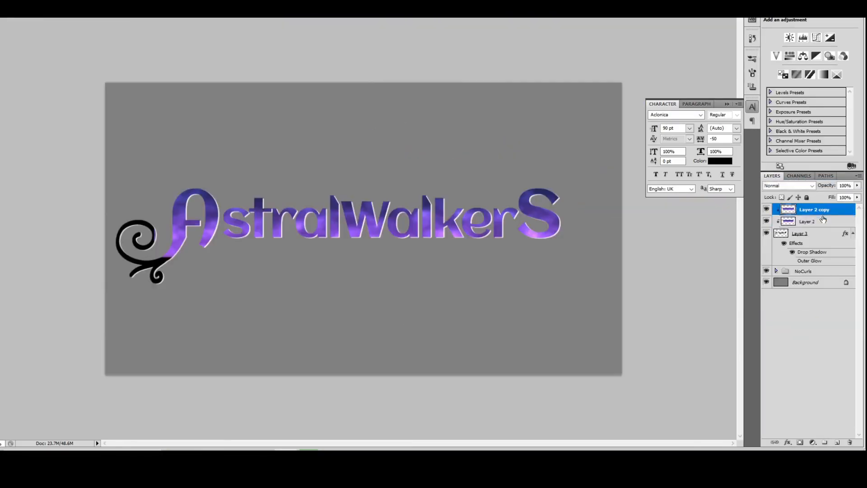
# - Select the texture layers Layer 2 copy and Layer 2, hide both and release their clipping
pyautogui.keyDown('shift'); pyautogui.click(809, 221); pyautogui.keyUp('shift')
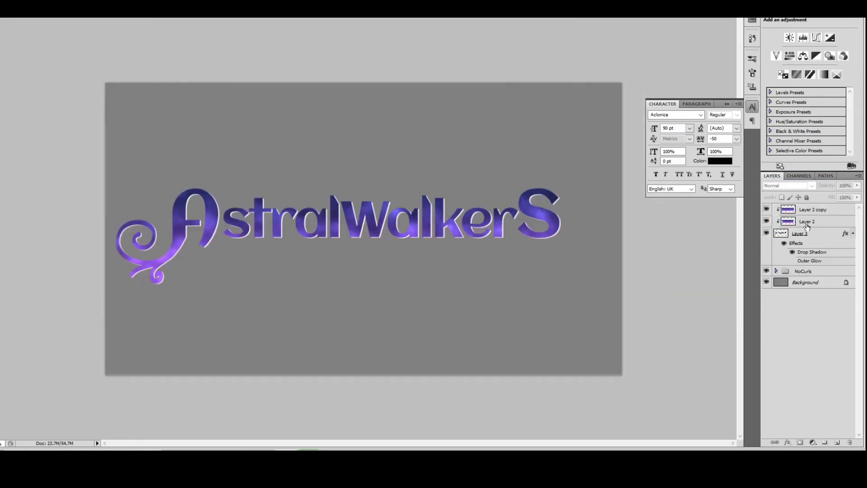
pyautogui.moveTo(766, 209); pyautogui.dragTo(769, 221)
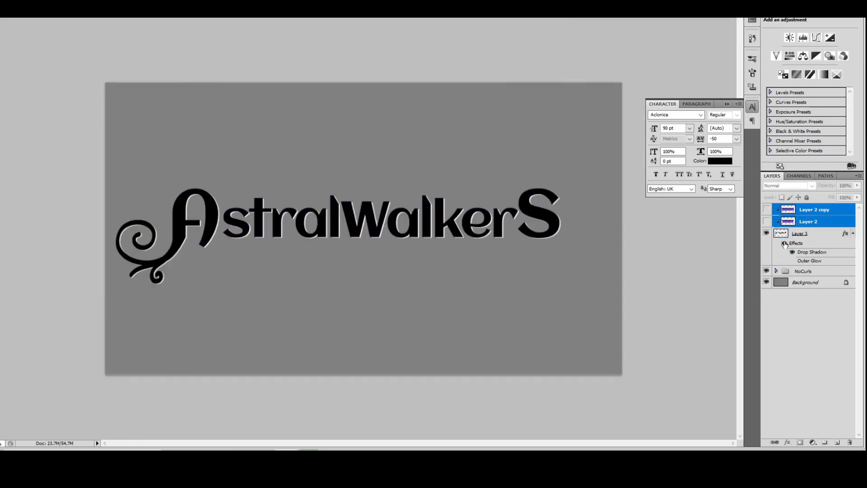
pyautogui.rightClick(795, 221)
pyautogui.click(816, 192)
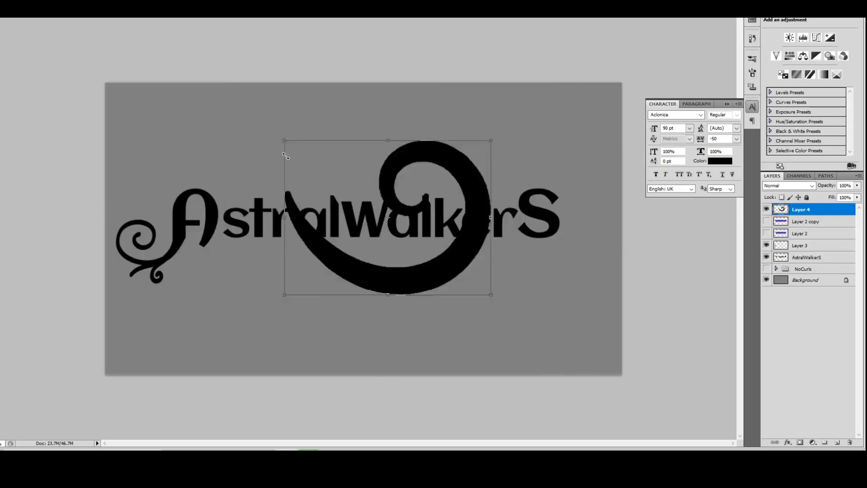
# - Scale the new curl on Layer 4 down and place it at the upper tip of the final S
pyautogui.hotkey('ctrl', '+')
pyautogui.moveTo(502, 443); pyautogui.dragTo(552, 443)
pyautogui.press('Return')
# - Delete the curl's tail beside the S and try to bridge the gap with a closed Pen path
pyautogui.moveTo(410, 138); pyautogui.dragTo(462, 181)
pyautogui.press('Delete')
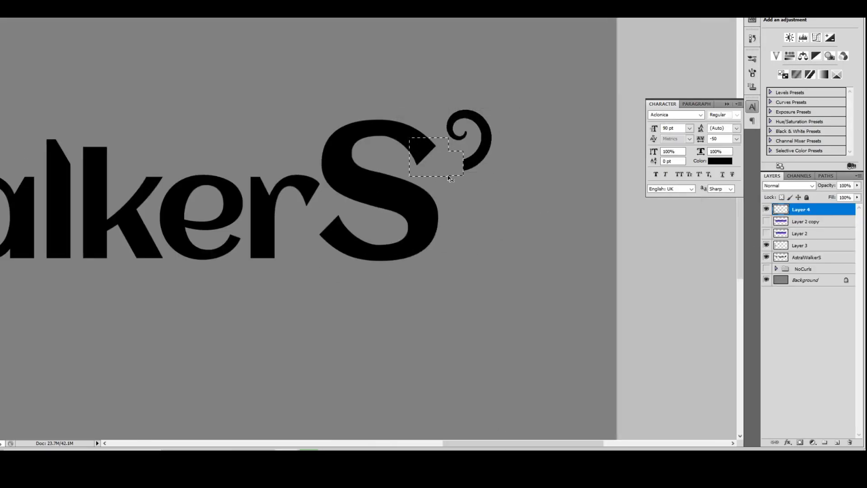
pyautogui.hotkey('ctrl', 'd')
pyautogui.hotkey('ctrl', '+')
pyautogui.click(386, 237)
pyautogui.moveTo(325, 208); pyautogui.dragTo(315, 152)
pyautogui.keyDown('alt'); pyautogui.click(325, 208); pyautogui.keyUp('alt')
pyautogui.click(298, 227)
pyautogui.click(286, 249)
pyautogui.moveTo(384, 261); pyautogui.dragTo(451, 218)
pyautogui.click(394, 243)
pyautogui.click(386, 237)
pyautogui.rightClick(390, 240)
pyautogui.click(418, 307)
# - Undo the bridging path and the deletion of the curl's tail, and clear the selection
pyautogui.hotkey('ctrl', 'alt', 'z')
pyautogui.hotkey('ctrl', 'alt', 'z')
pyautogui.hotkey('ctrl', 'alt', 'z')
pyautogui.hotkey('ctrl', 'alt', 'z')
pyautogui.hotkey('ctrl', 'alt', 'z')
pyautogui.hotkey('ctrl', 'alt', 'z')
pyautogui.hotkey('ctrl', 'alt', 'z')
pyautogui.hotkey('ctrl', 'alt', 'z')
pyautogui.hotkey('ctrl', 'd')
pyautogui.hotkey('ctrl', '-')
pyautogui.hotkey('ctrl', 't')
pyautogui.moveTo(540, 194); pyautogui.dragTo(511, 178)
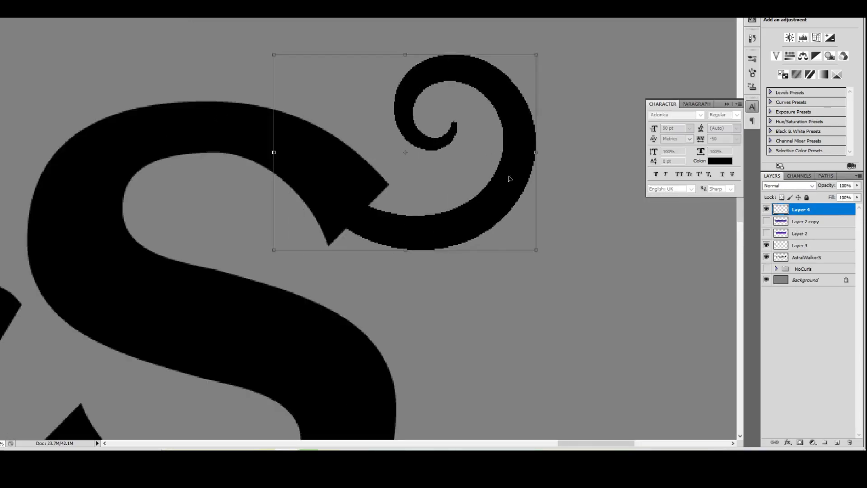
pyautogui.press('Escape')
# - Draw a closed Pen path bridging the upper tip of the S and the curl's lower stroke with smooth curves
pyautogui.click(328, 245)
pyautogui.moveTo(533, 232); pyautogui.dragTo(613, 143)
pyautogui.keyDown('alt'); pyautogui.click(534, 231); pyautogui.keyUp('alt')
pyautogui.click(517, 199)
pyautogui.moveTo(388, 185); pyautogui.dragTo(304, 124)
pyautogui.keyDown('alt'); pyautogui.click(389, 185); pyautogui.keyUp('alt')
pyautogui.click(368, 187)
pyautogui.click(333, 231)
pyautogui.click(328, 244)
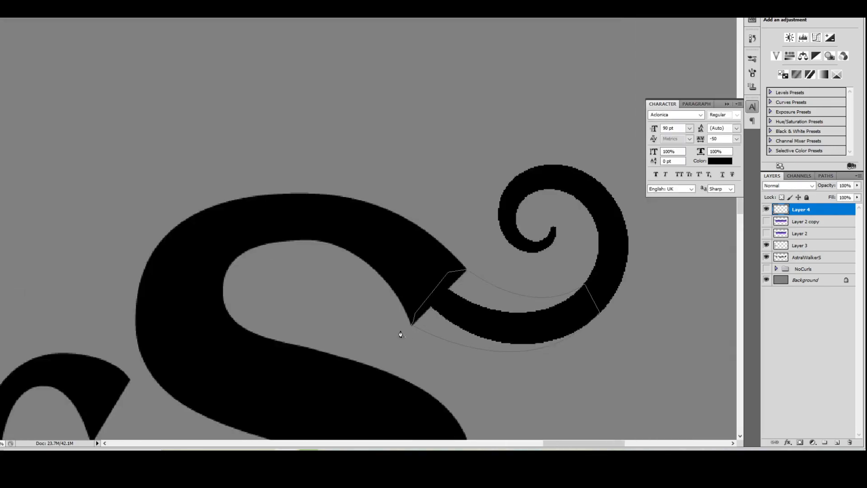
# - Try to join the S and the curl using the drawn bridging path, and undo the attempts
pyautogui.rightClick(563, 324)
pyautogui.click(589, 376)
pyautogui.hotkey('ctrl', 'alt', 'z')
pyautogui.hotkey('ctrl', 'alt', 'z')
pyautogui.rightClick(561, 255)
pyautogui.click(586, 308)
pyautogui.rightClick(415, 289)
pyautogui.click(438, 304)
pyautogui.hotkey('ctrl', 'alt', 'z')
pyautogui.hotkey('ctrl', 'alt', 'z')
pyautogui.hotkey('ctrl', 'alt', 'z')
pyautogui.hotkey('ctrl', 'alt', 'z')
# - Trim the lower edge of the S tip on the AstralWalkerS layer with a curved Pen path turned into a selection
pyautogui.click(806, 257)
pyautogui.click(339, 245)
pyautogui.moveTo(452, 323); pyautogui.dragTo(458, 335)
pyautogui.click(439, 341)
pyautogui.click(352, 313)
pyautogui.rightClick(490, 339)
pyautogui.click(513, 382)
pyautogui.click(469, 116)
pyautogui.press('Delete')
pyautogui.hotkey('ctrl', 'd')
# - Trim the upper edge of the S tip with a curved Pen path selection so the tip tapers into the curl
pyautogui.moveTo(472, 304); pyautogui.dragTo(491, 321)
pyautogui.moveTo(353, 198); pyautogui.dragTo(287, 196)
pyautogui.hotkey('ctrl', 'alt', 'z')
pyautogui.hotkey('ctrl', 'alt', 'z')
pyautogui.click(353, 199)
pyautogui.moveTo(473, 303); pyautogui.dragTo(544, 337)
pyautogui.click(486, 249)
pyautogui.click(353, 199)
pyautogui.press('Delete')
pyautogui.hotkey('ctrl', 'd')
pyautogui.rightClick(437, 299)
pyautogui.click(463, 342)
pyautogui.click(806, 209)
pyautogui.hotkey('ctrl', 'alt', 'z')
pyautogui.hotkey('ctrl', 'alt', 'z')
pyautogui.hotkey('ctrl', 'alt', 'z')
# - Delete the Layer 4 pixels inside a path-based selection above the joint between the S and the curl, and clear the selection
pyautogui.rightClick(417, 235)
pyautogui.click(457, 278)
pyautogui.press('Return')
pyautogui.click(806, 209)
pyautogui.press('Delete')
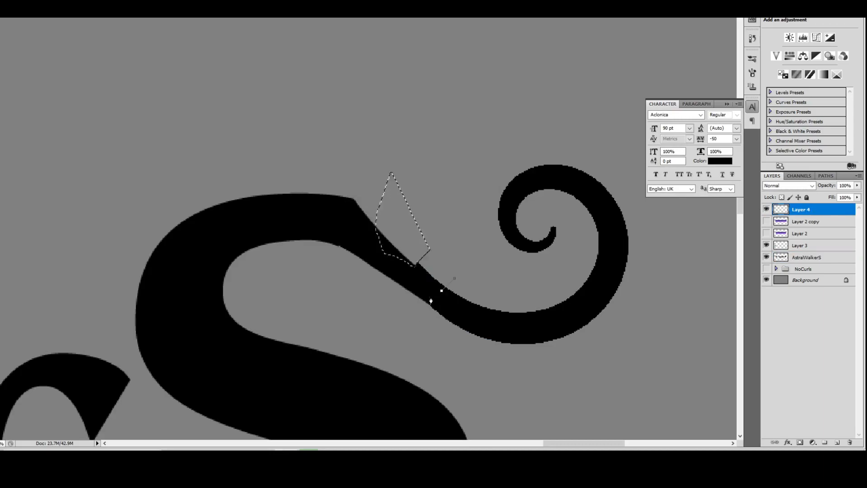
pyautogui.hotkey('ctrl', 'd')
pyautogui.scroll(-7, 545, 395)
pyautogui.scroll(5, 266, 173)
pyautogui.moveTo(371, 155); pyautogui.dragTo(442, 155)
pyautogui.moveTo(447, 199); pyautogui.dragTo(544, 273)
pyautogui.hotkey('ctrl', 'alt', 'z')
pyautogui.keyDown('alt'); pyautogui.click(371, 155); pyautogui.keyUp('alt')
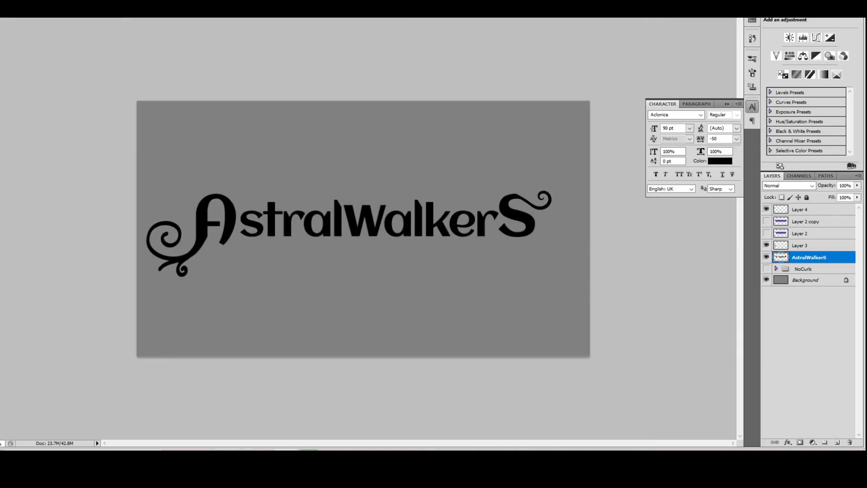
# - Clip the visible Layer 2 and Layer 2 copy textures to Layer 4, and merge Layer 4, Layer 3 and AstralWalkerS
pyautogui.click(806, 210)
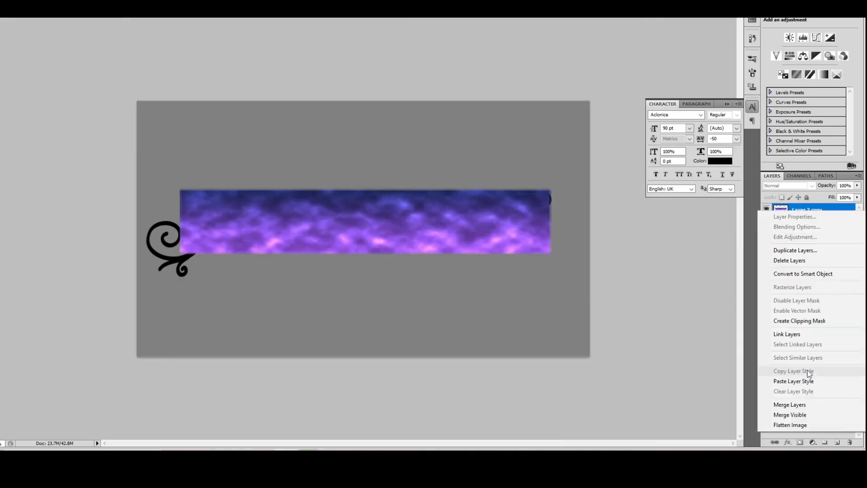
pyautogui.click(803, 329)
pyautogui.moveTo(801, 213); pyautogui.dragTo(814, 260)
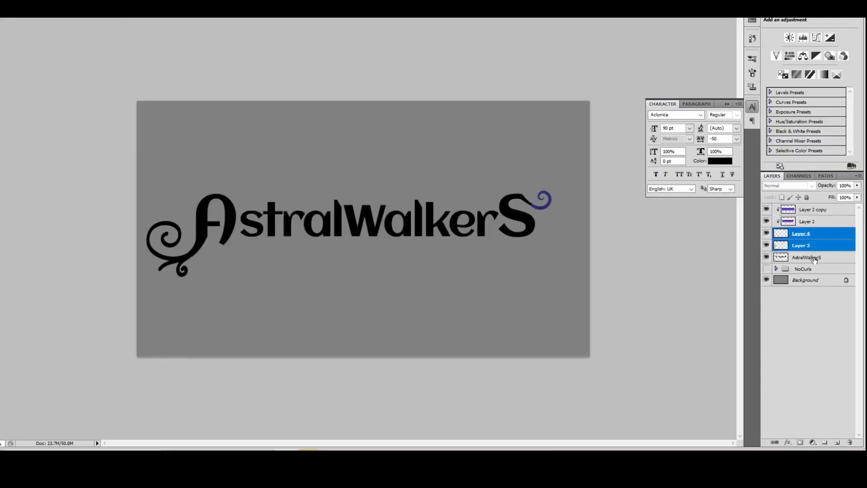
pyautogui.keyDown('shift'); pyautogui.click(814, 260); pyautogui.keyUp('shift')
pyautogui.hotkey('ctrl', 'e')
# - Transform Layer 2 and Layer 2 copy together so the purple texture covers the whole lettering and its curls
pyautogui.click(807, 221)
pyautogui.keyDown('shift'); pyautogui.click(813, 210); pyautogui.keyUp('shift')
pyautogui.hotkey('ctrl', 't')
pyautogui.press('Return')
# - Add a light Drop Shadow effect to the merged lettering on Layer 4
pyautogui.doubleClick(831, 233)
pyautogui.click(598, 72)
pyautogui.click(747, 64)
pyautogui.click(494, 64)
pyautogui.click(715, 59)
pyautogui.moveTo(688, 112)
pyautogui.mouseDown()
pyautogui.moveTo(697, 113)
pyautogui.moveTo(689, 112)
pyautogui.mouseUp()
pyautogui.click(817, 49)
# - Add a Levels adjustment clipped above Layer 2 copy, with input black level 40 and white level 230
pyautogui.click(815, 209)
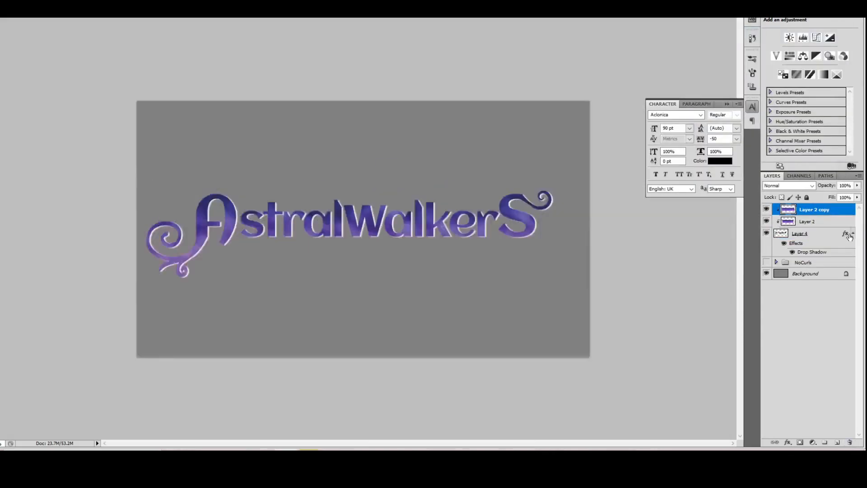
pyautogui.click(803, 38)
pyautogui.rightClick(826, 209)
pyautogui.click(819, 325)
pyautogui.moveTo(778, 86); pyautogui.dragTo(789, 87)
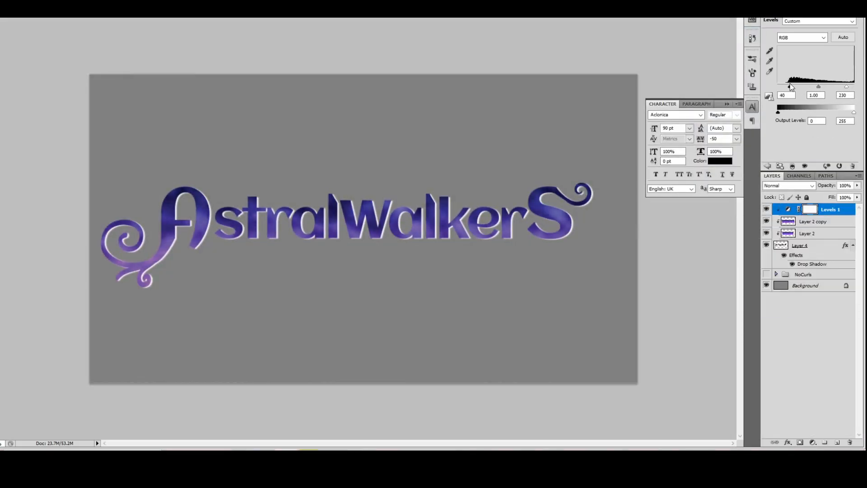
# - Merge the Levels 1 adjustment with Layer 2 copy
pyautogui.keyDown('shift'); pyautogui.click(814, 221); pyautogui.keyUp('shift')
pyautogui.rightClick(814, 221)
pyautogui.click(801, 420)
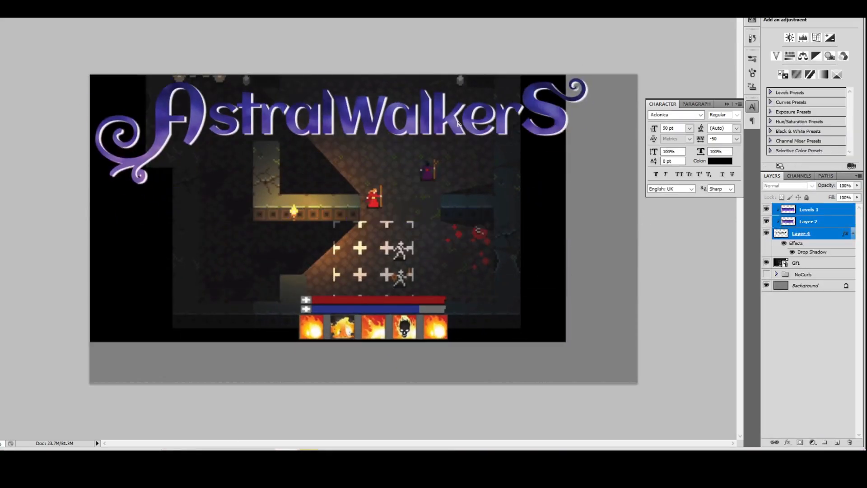
# - Scale the AstralWalkers logo and position it over the upper part of the game screenshot
pyautogui.hotkey('ctrl', 't')
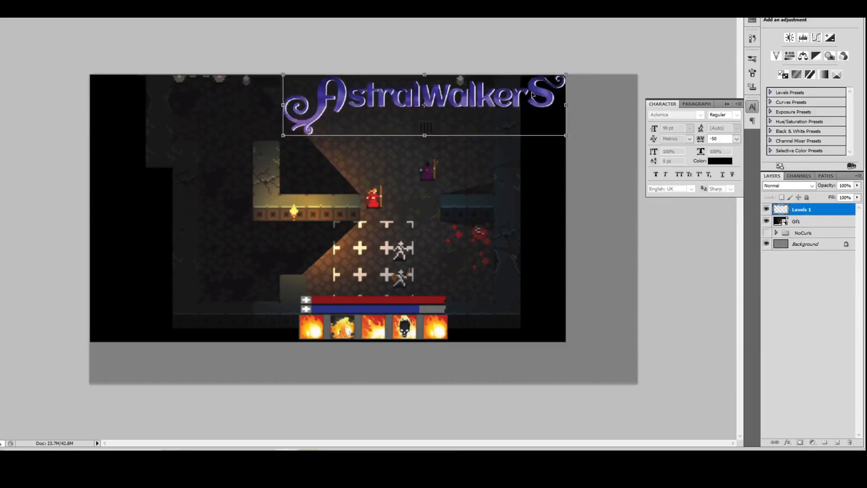
pyautogui.hotkey('ctrl', 't')
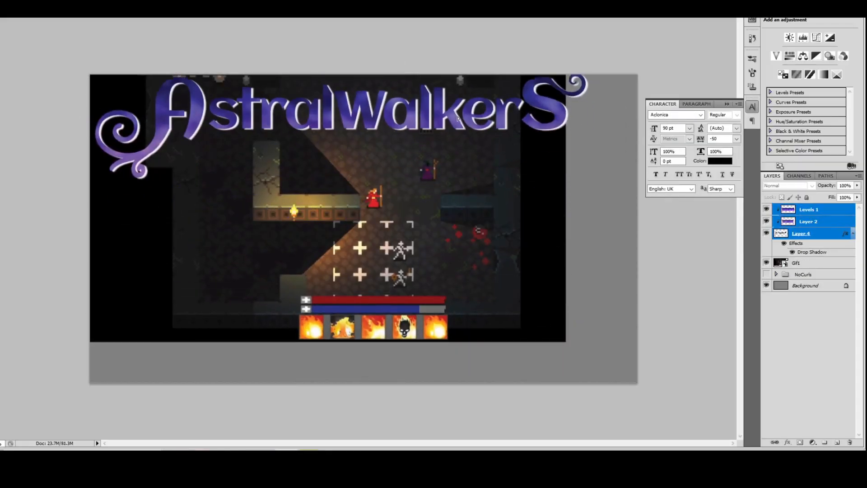
pyautogui.hotkey('ctrl', 't')
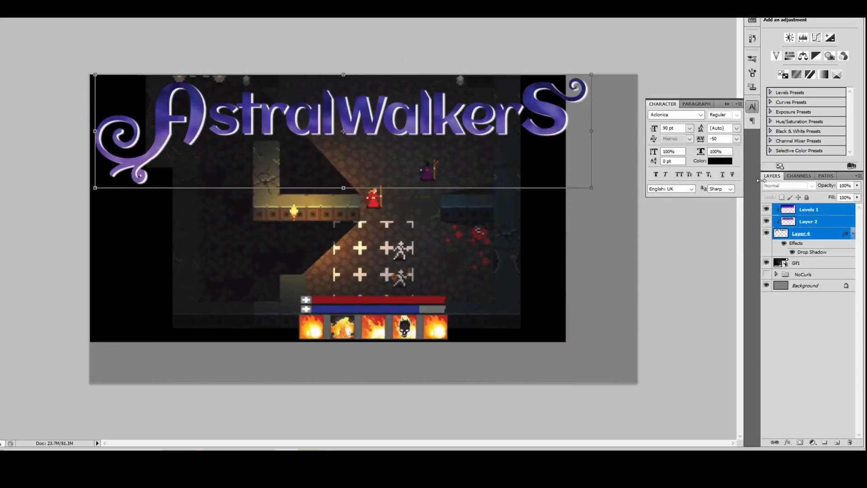